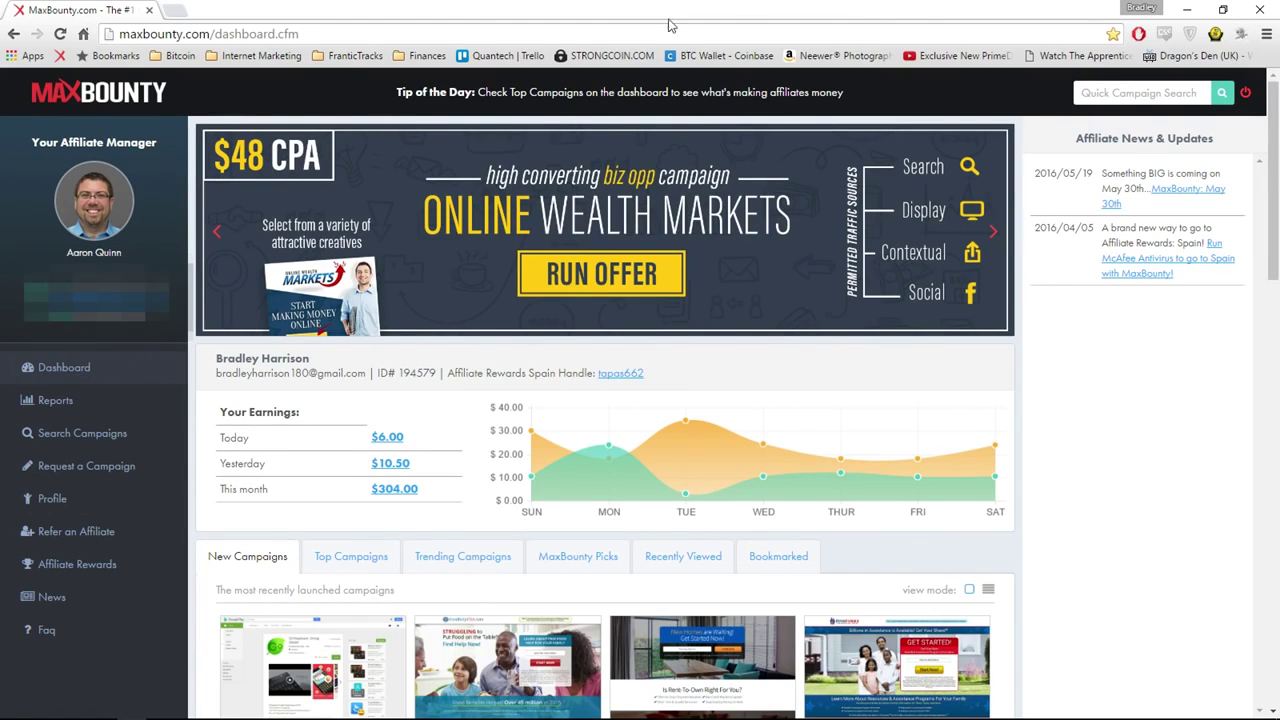
Open the campaign search page and expand its search options.
left_click(88, 400)
left_click(50, 432)
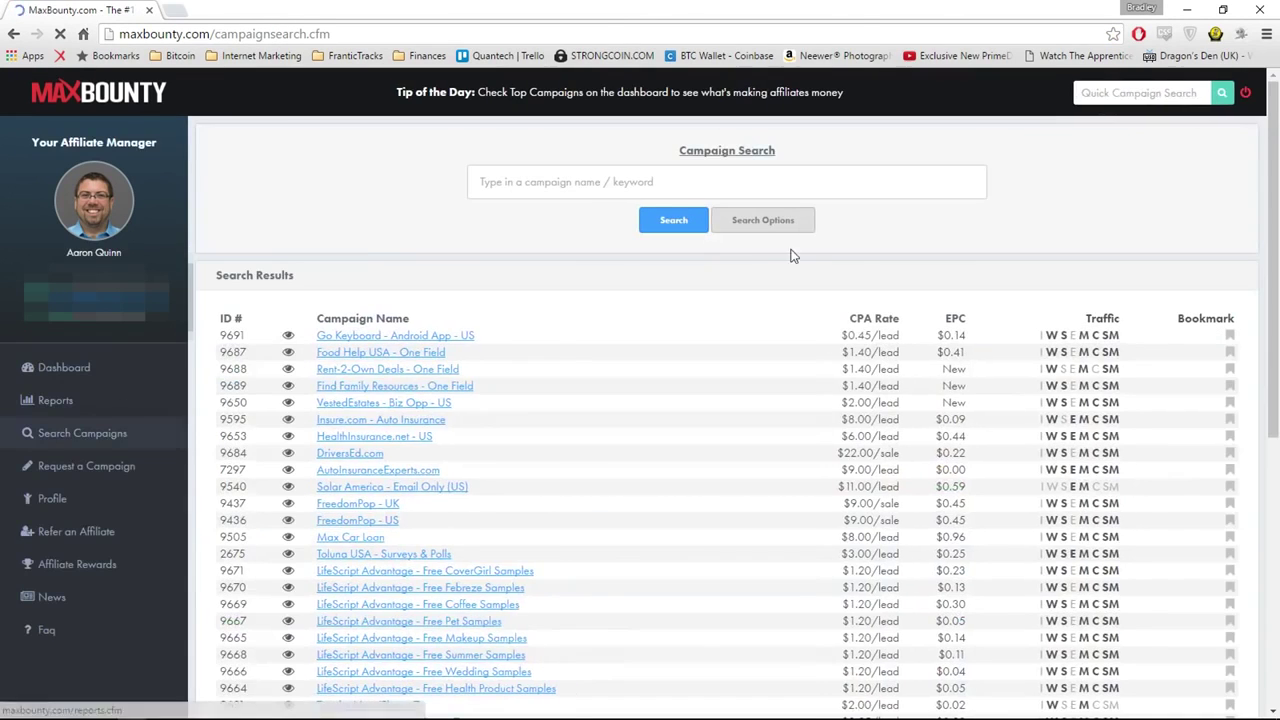
left_click(751, 220)
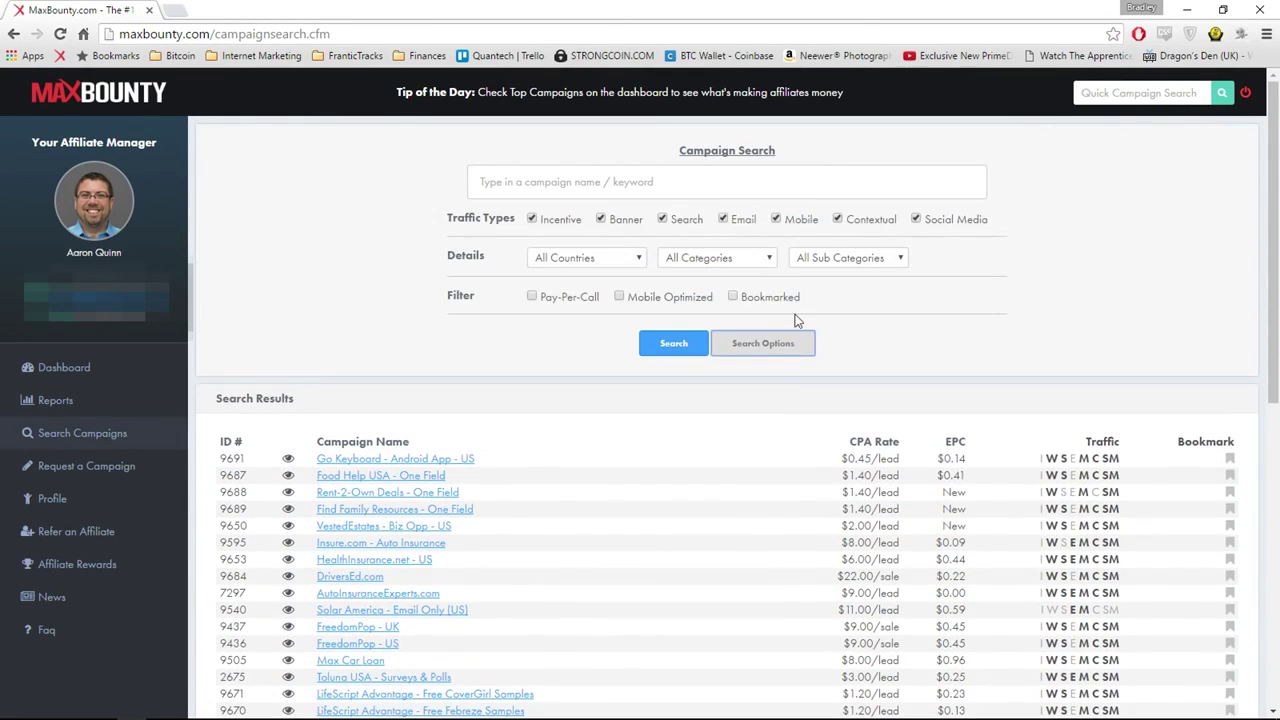
Search for campaigns in the Surveys category that are Mobile Optimized.
left_click(840, 263)
left_click(749, 262)
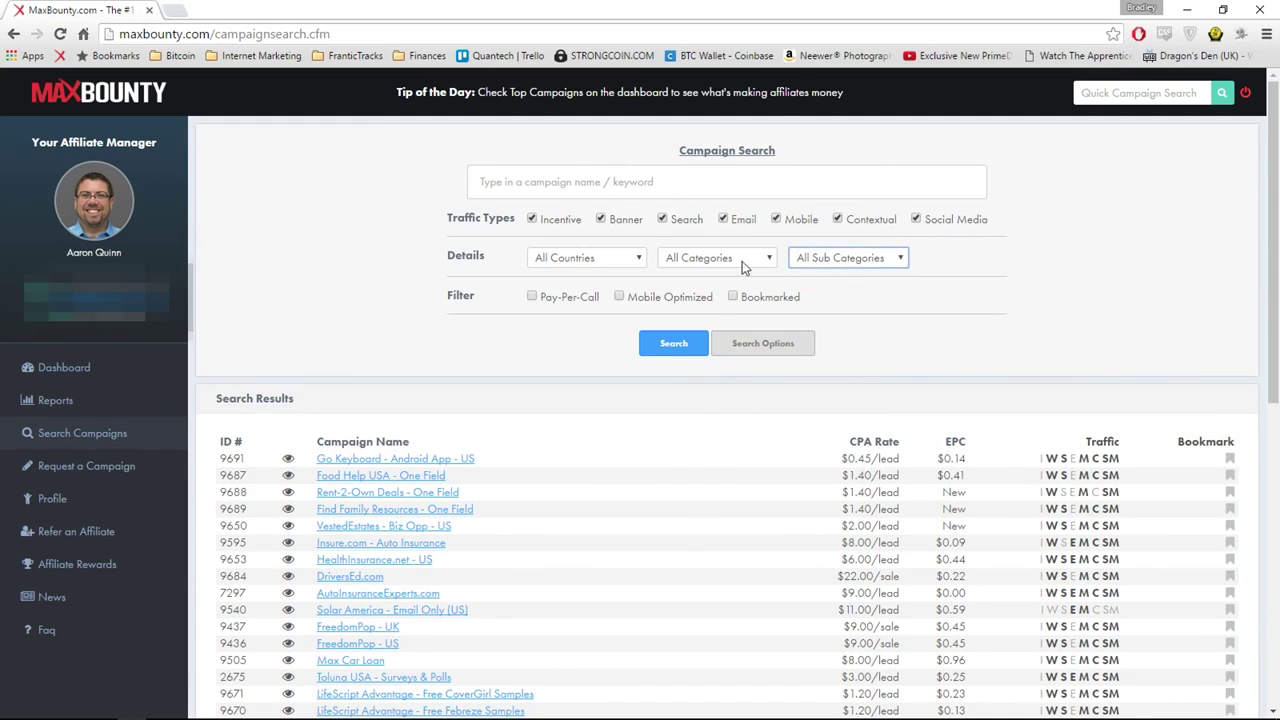
left_click(749, 262)
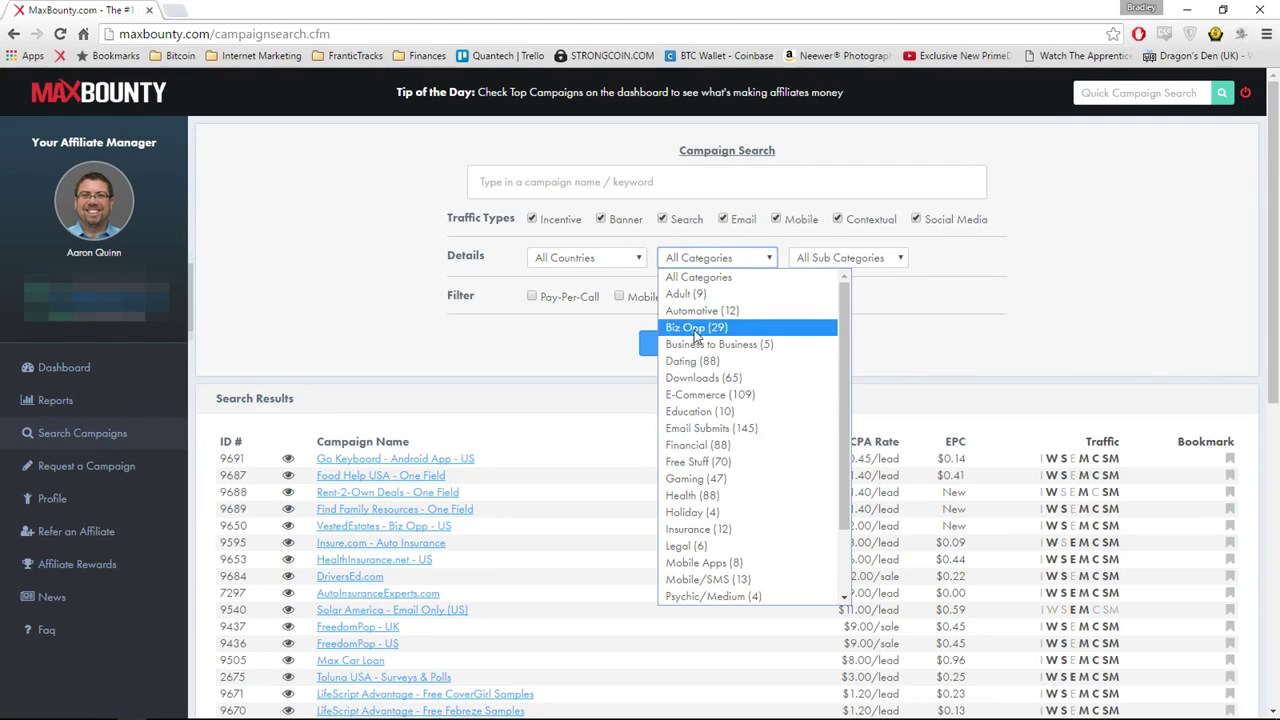
scroll(712, 455, "down", 1)
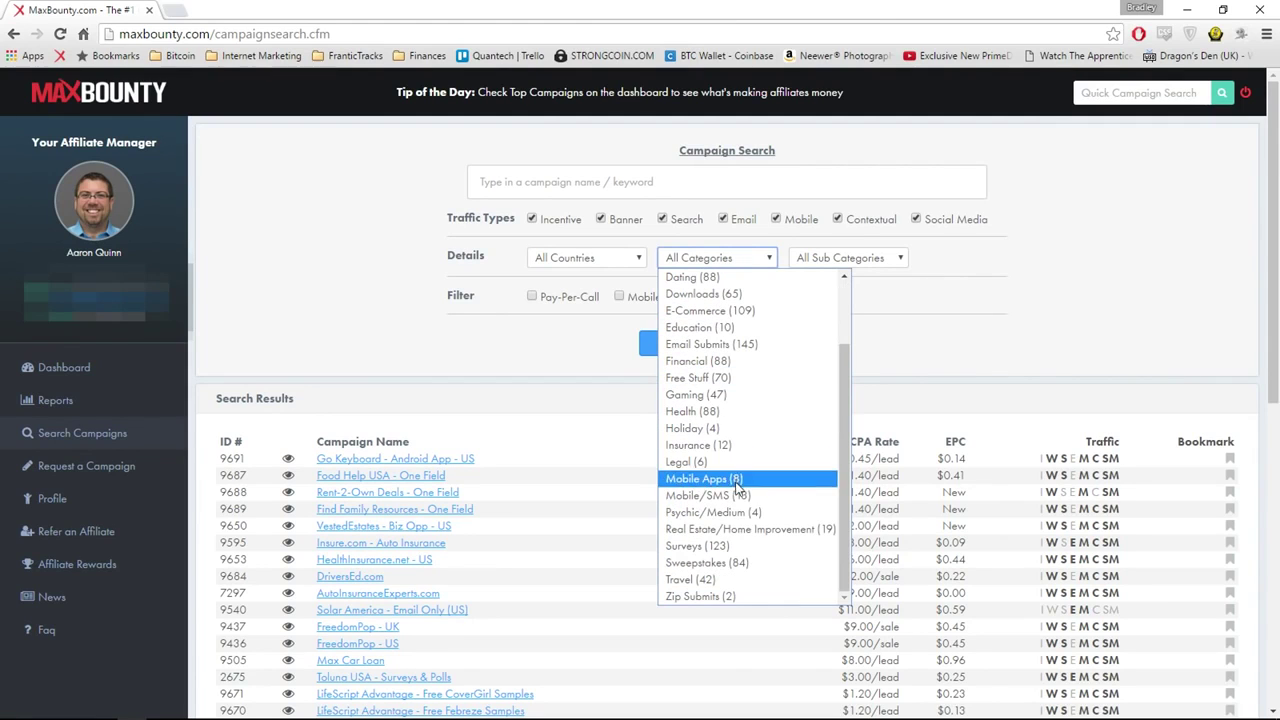
left_click(712, 546)
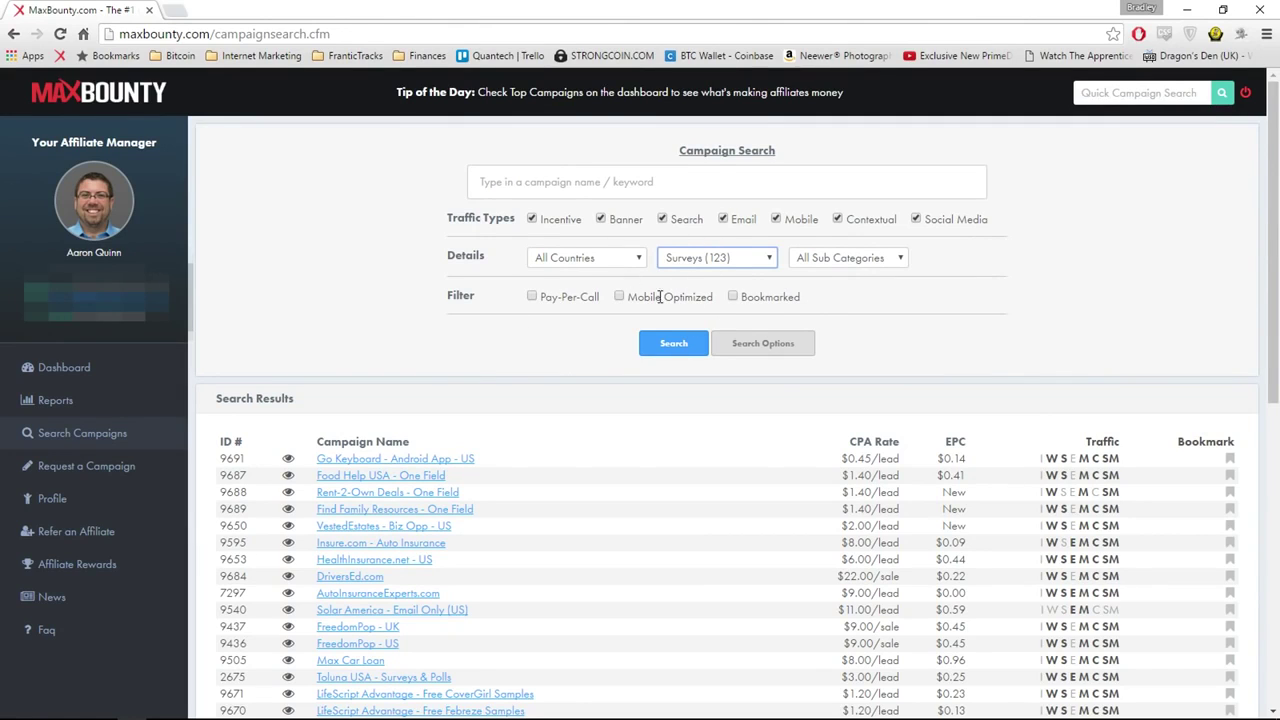
left_click(619, 297)
left_click(666, 348)
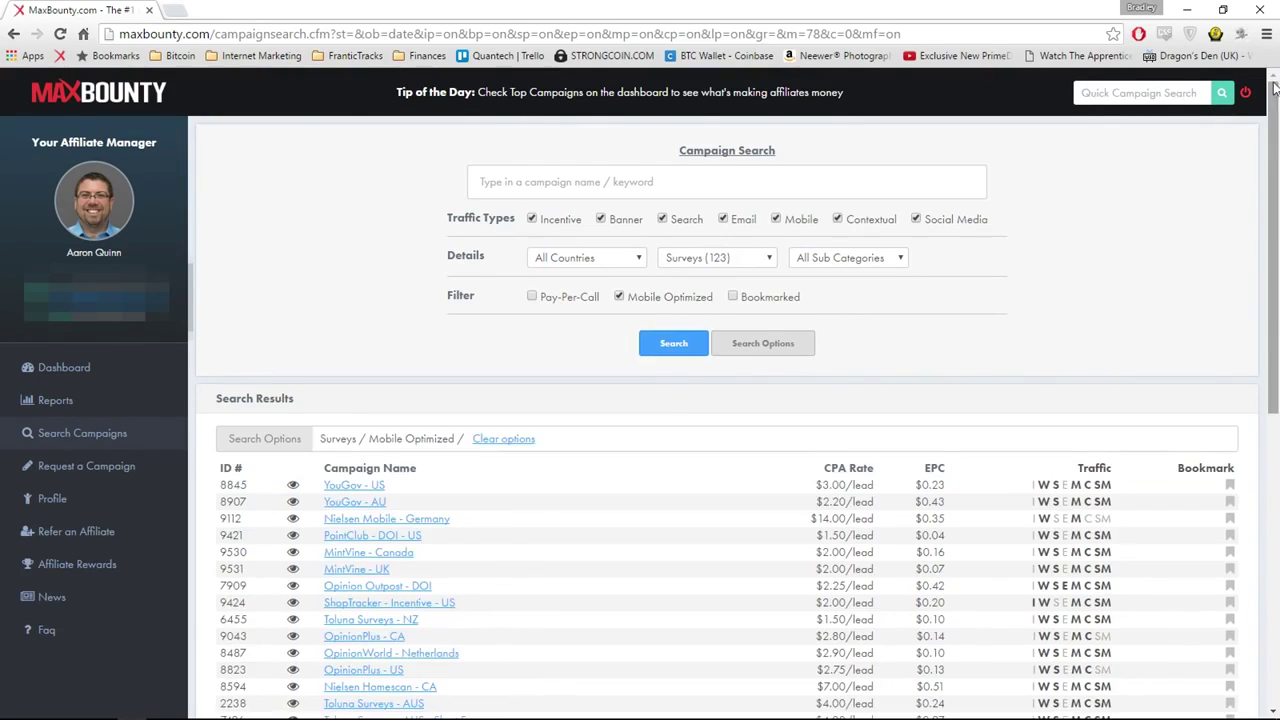
Open the bookmarked SurveyJunkie - US campaign from the search results.
scroll(1240, 447, "down", 10)
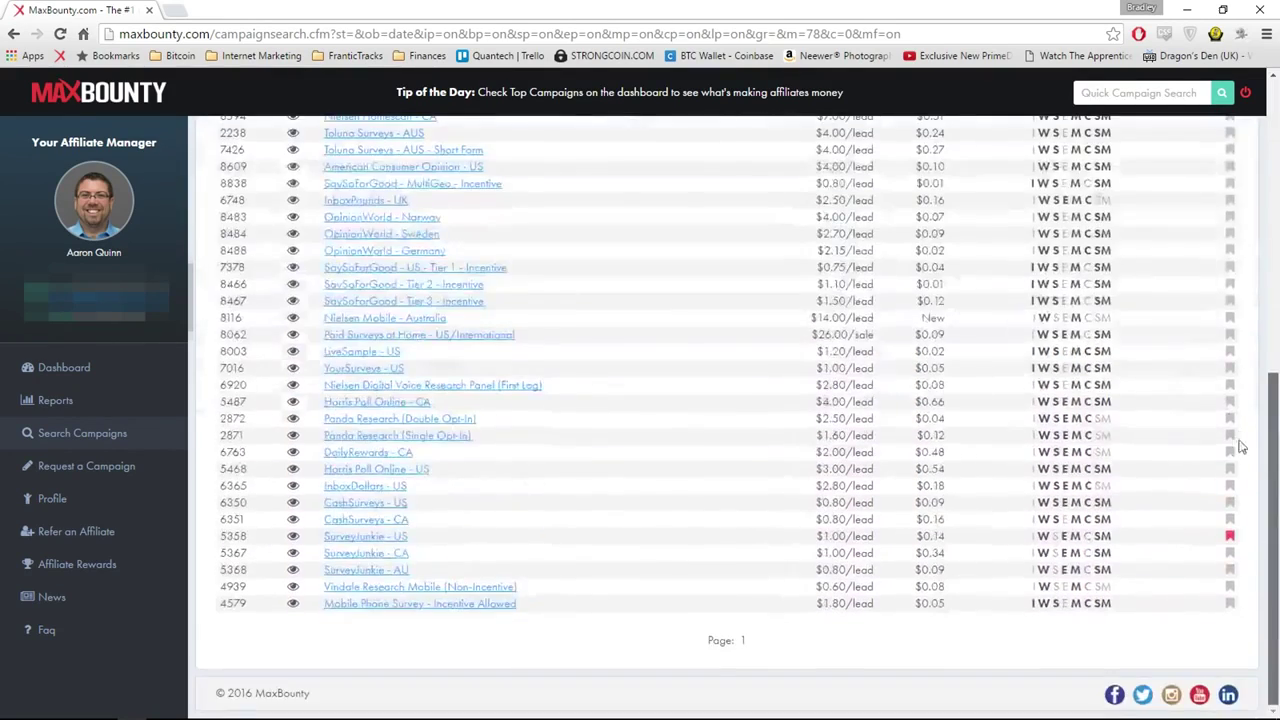
left_click_drag(1274, 447, 1275, 402)
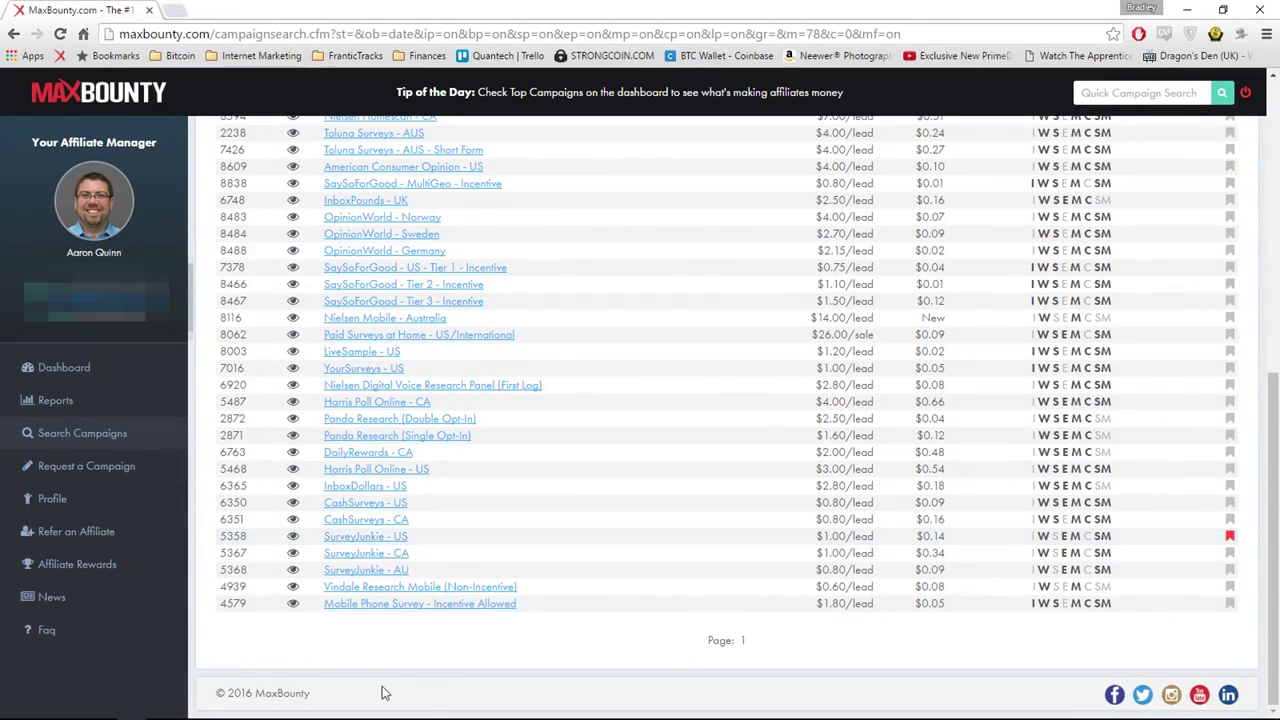
left_click(357, 537)
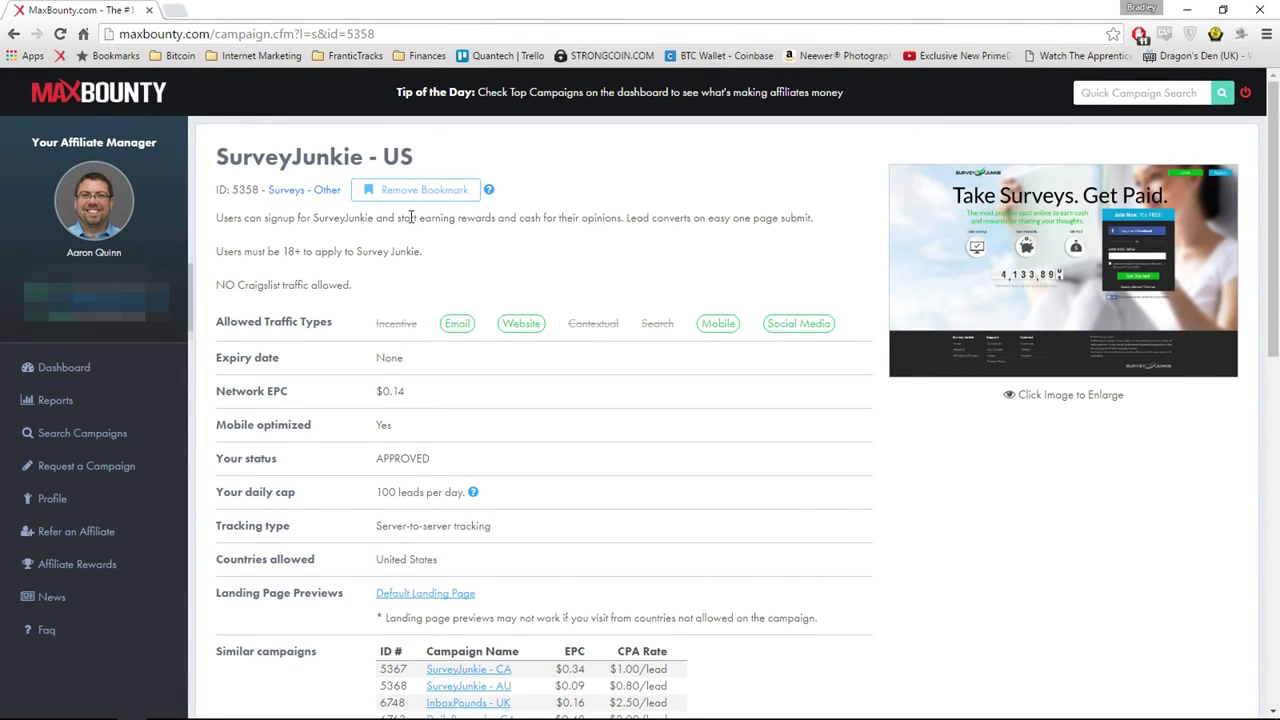
Check the campaign's target country in its title and view the enlarged landing page image.
left_click_drag(380, 154, 463, 145)
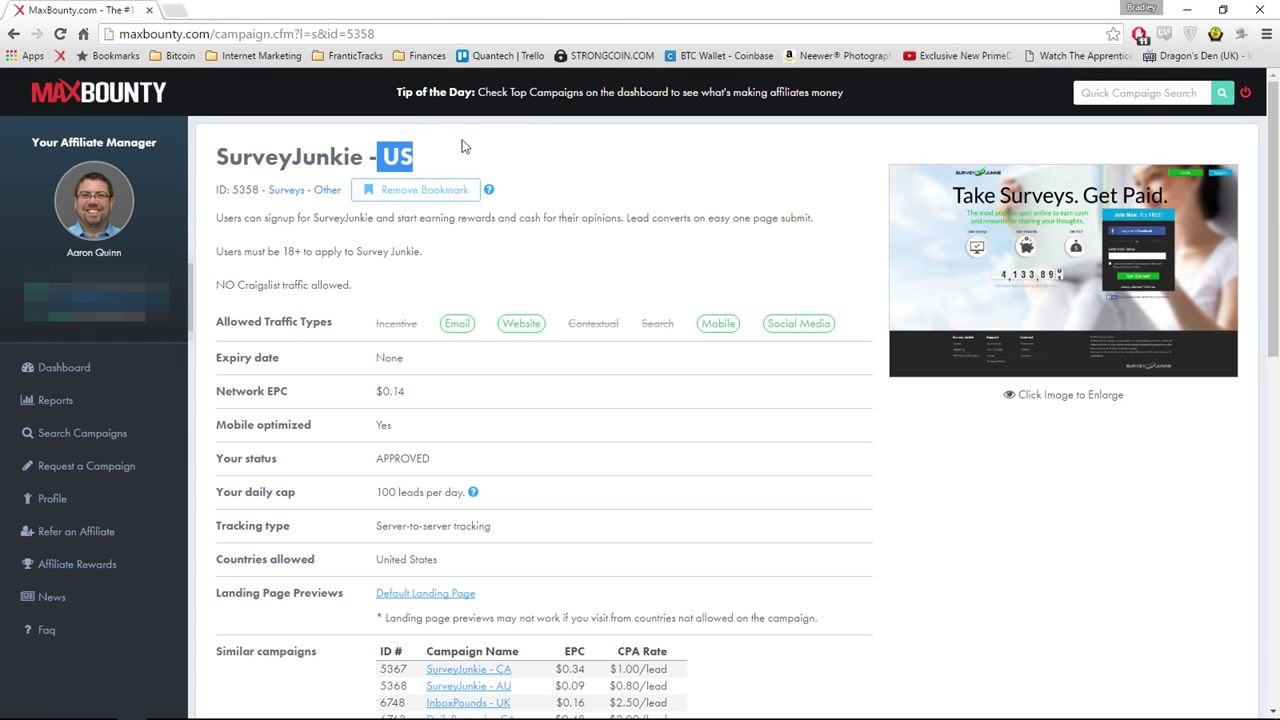
left_click(985, 252)
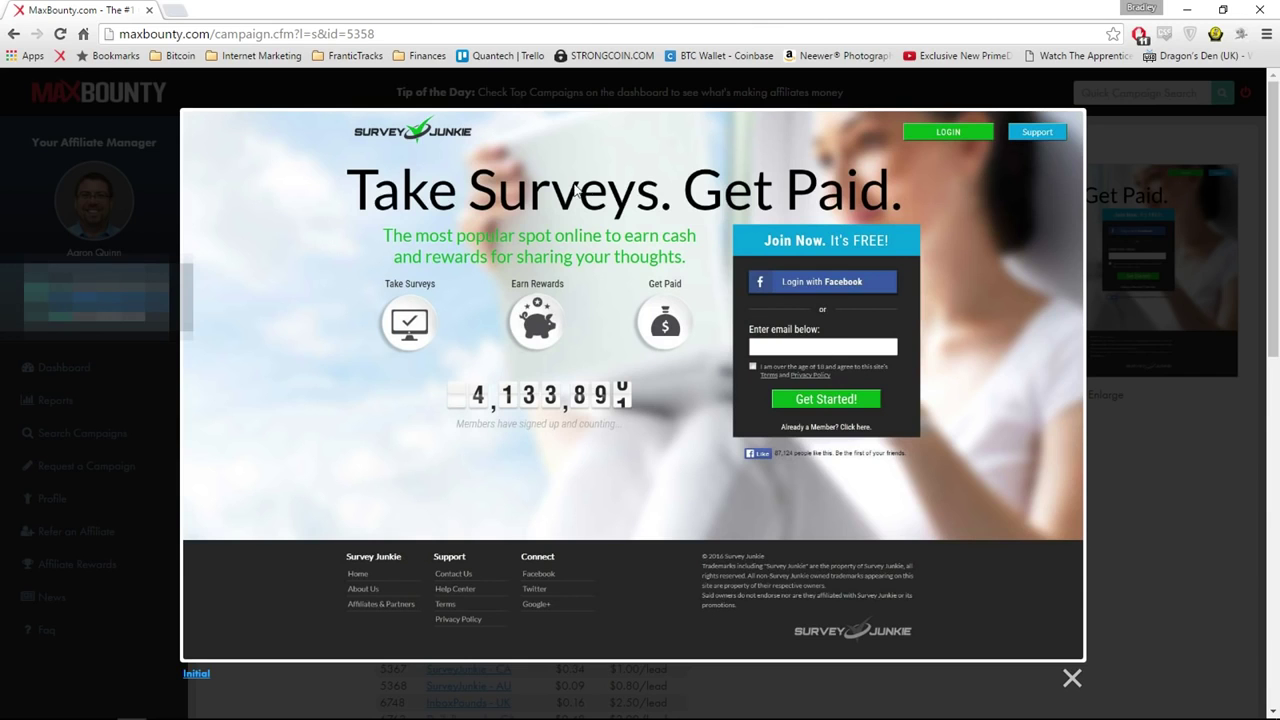
left_click(1265, 224)
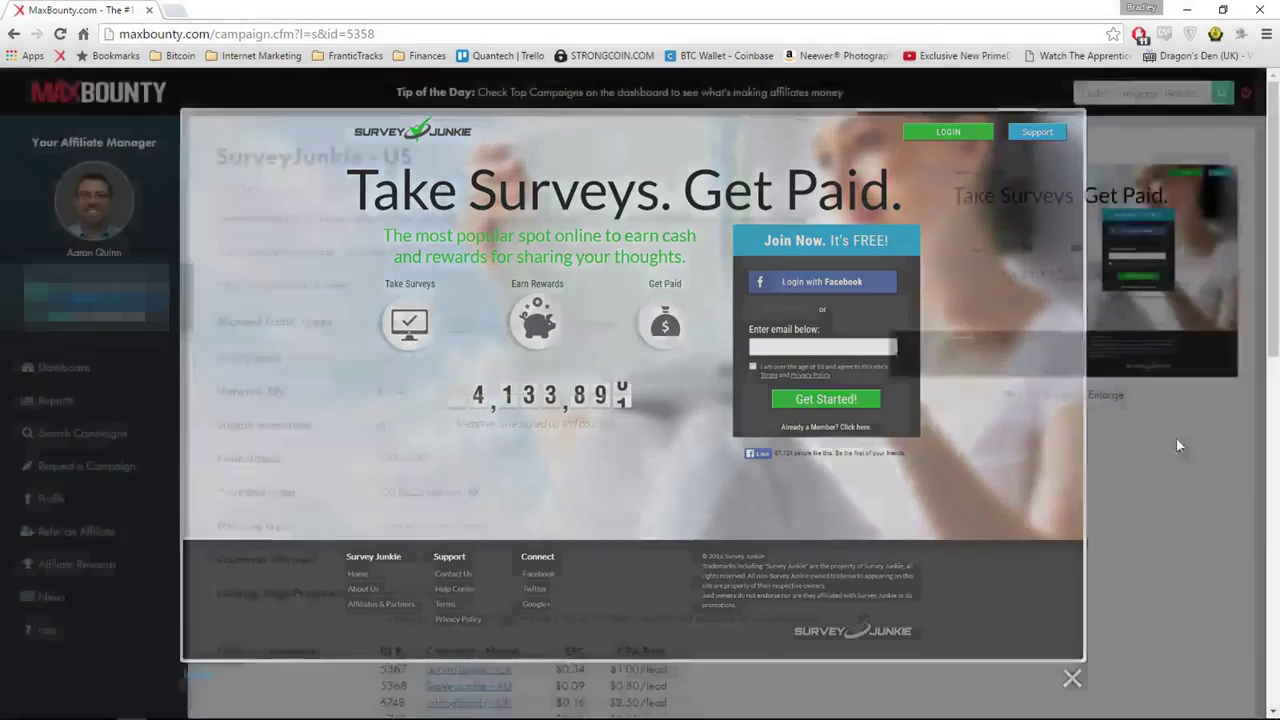
Review the campaign's commission details, including the conversion type and CPA rate.
scroll(417, 416, "down", 2)
left_click_drag(249, 672, 421, 679)
left_click(421, 675)
left_click_drag(323, 671, 448, 675)
left_click(449, 676)
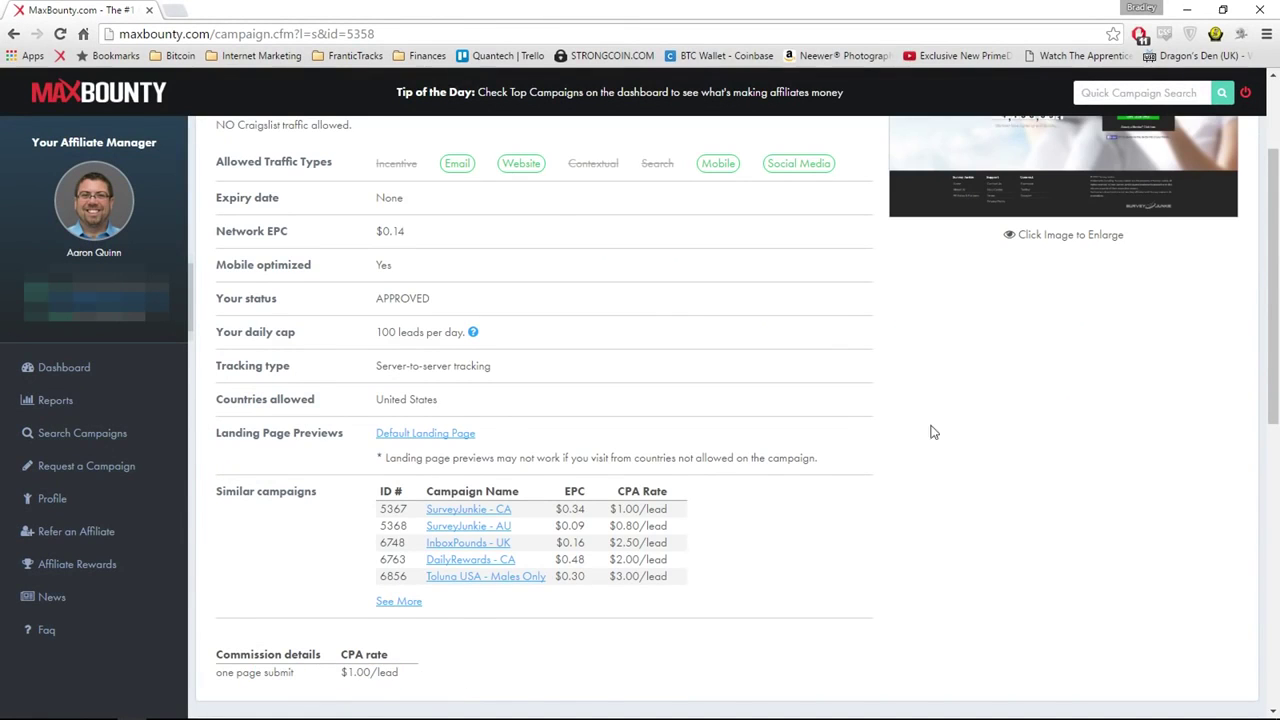
scroll(932, 431, "up", 2)
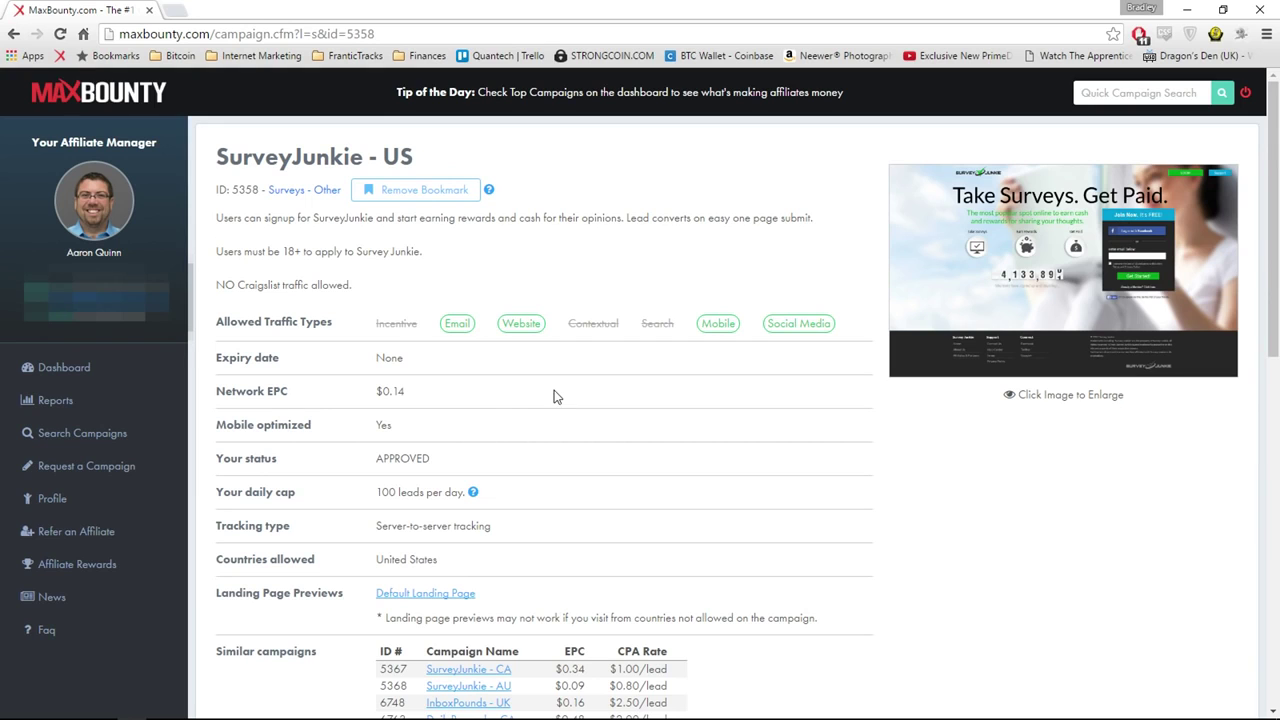
Switch to the BlueStacks App Player and launch Instagram.
mouse_move(338, 702)
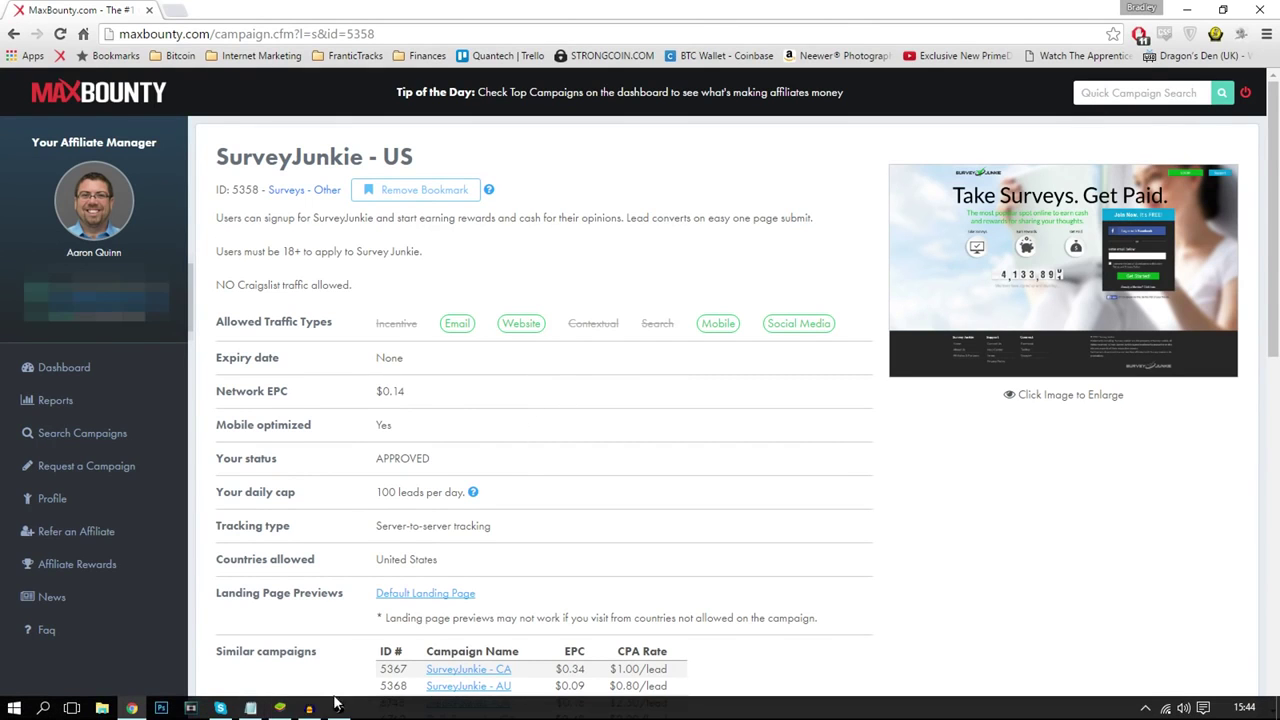
left_click(281, 708)
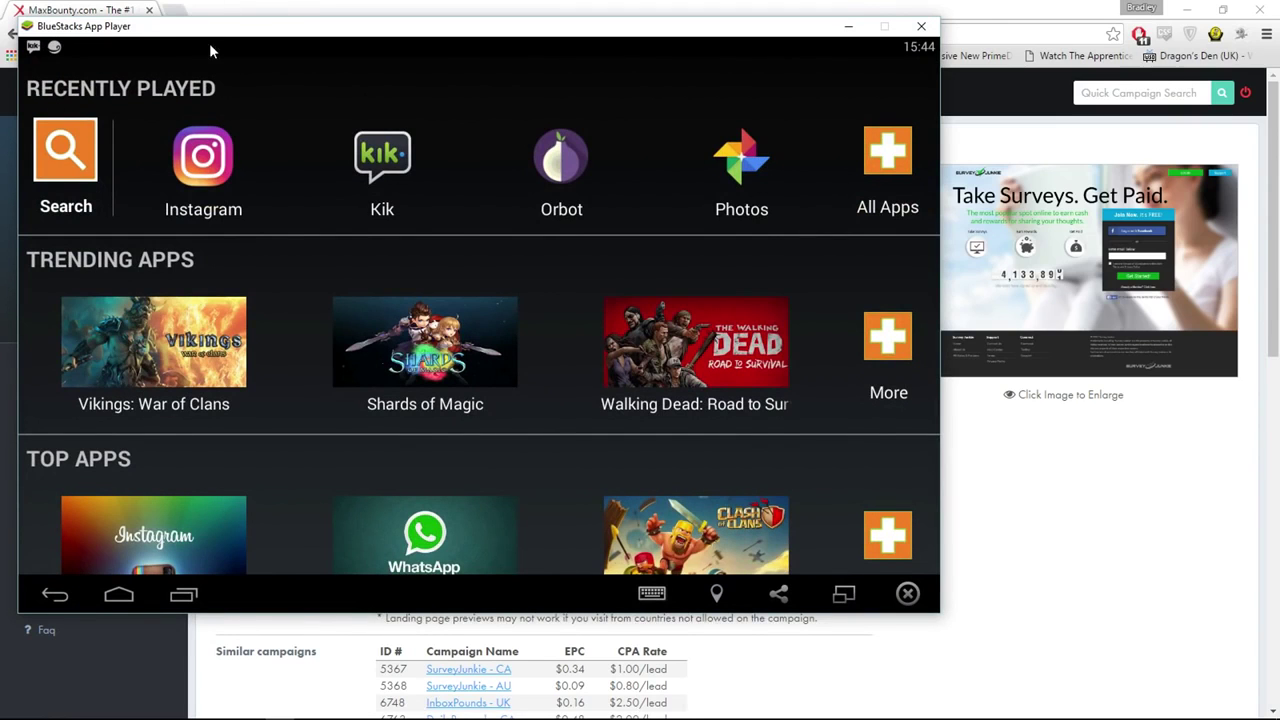
left_click(208, 162)
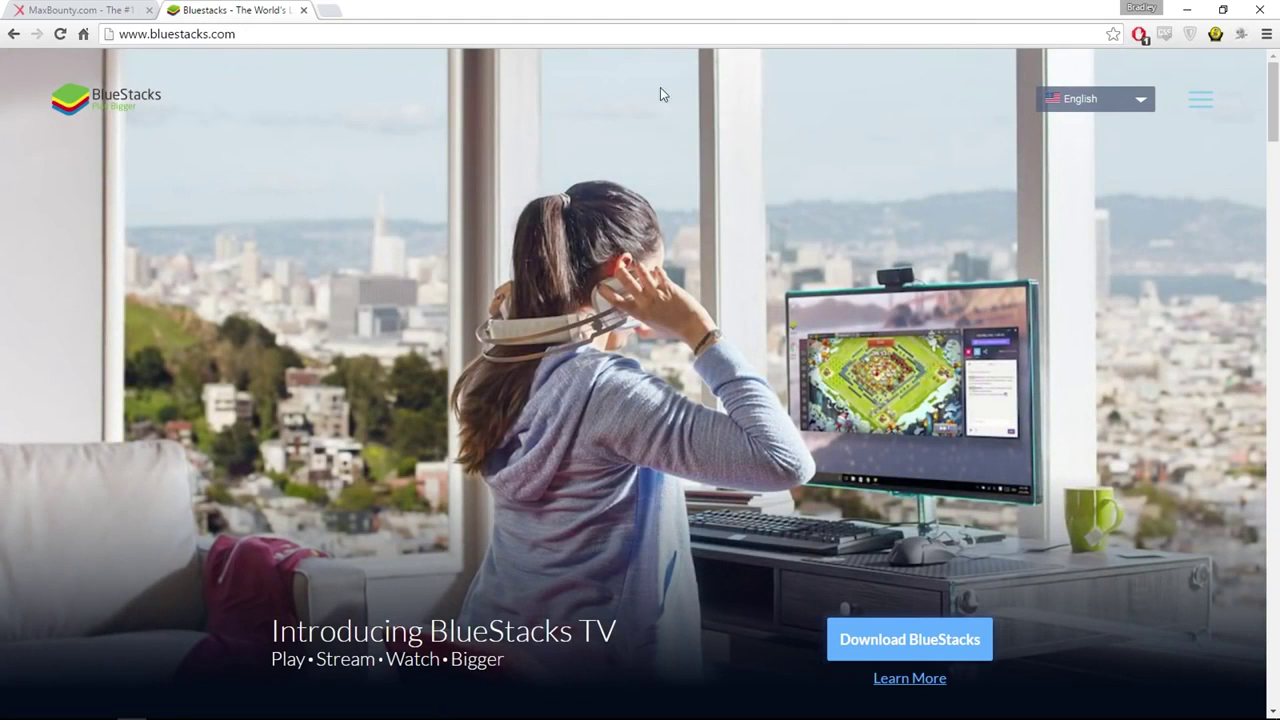
Close the BlueStacks website and reposition the BlueStacks window over the campaign page.
scroll(297, 162, "down", 1)
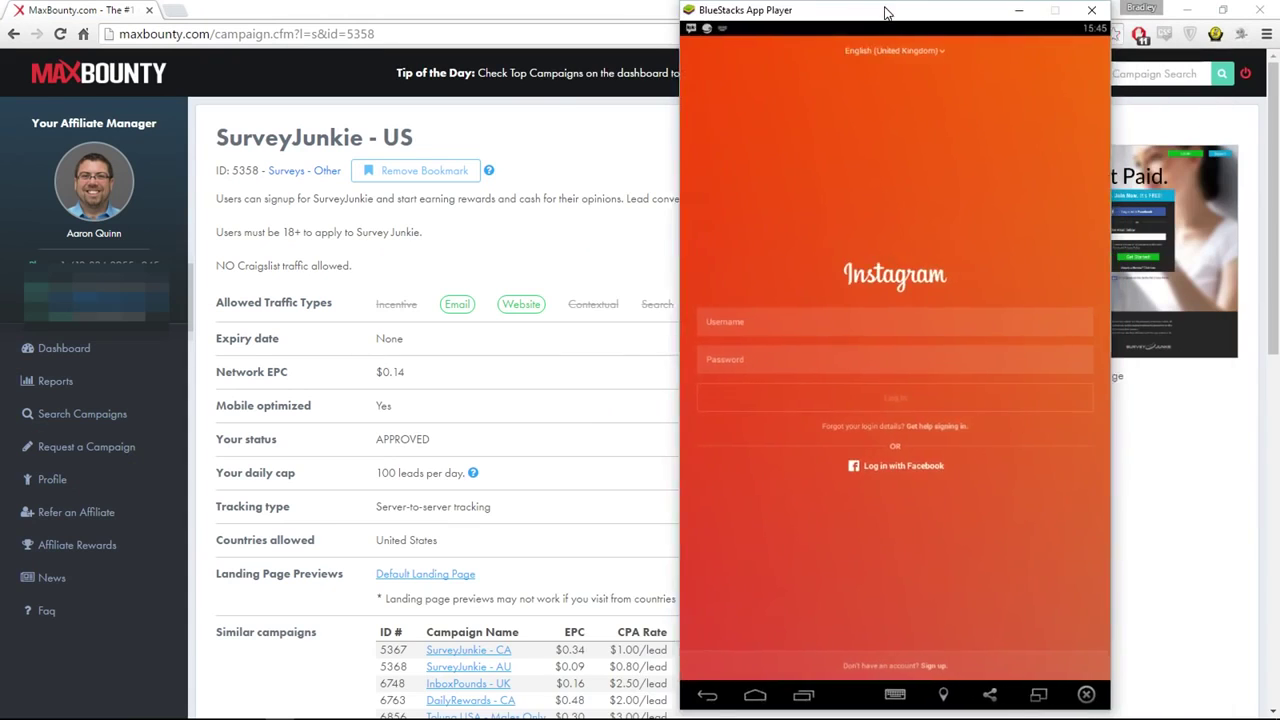
left_click(303, 10)
left_click_drag(880, 8, 752, 19)
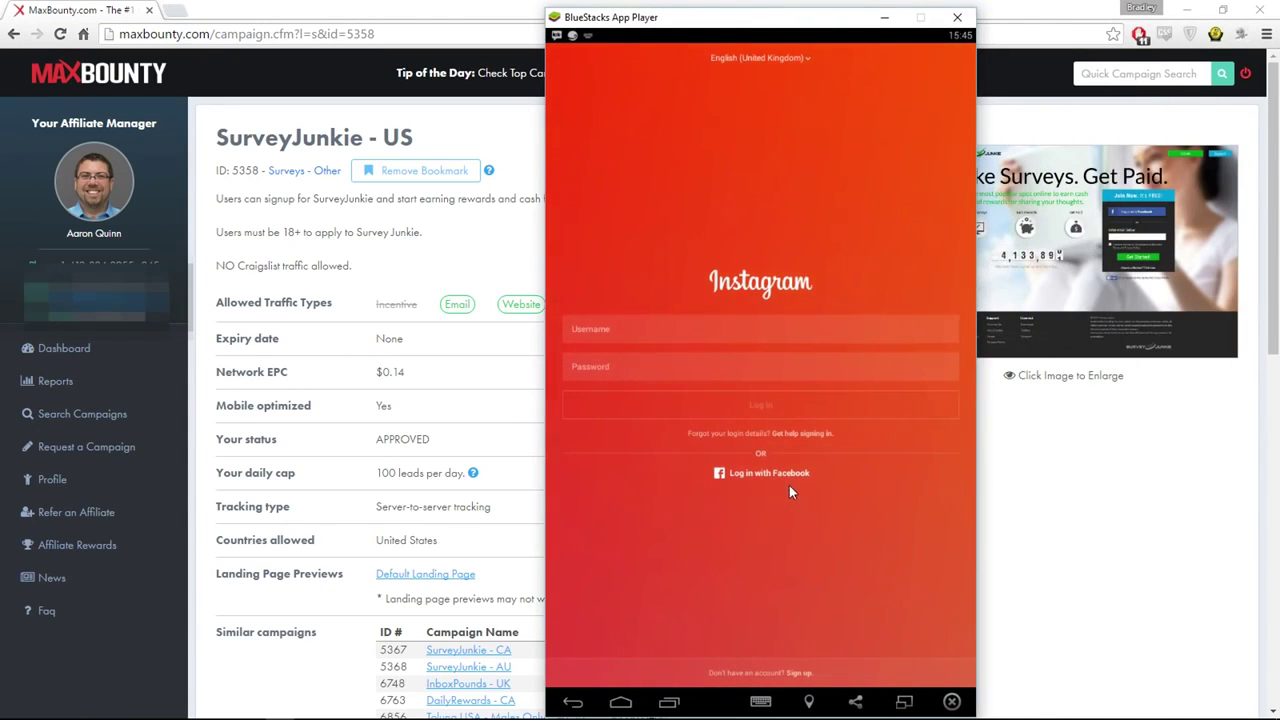
Start signing up for a new Instagram account using an email address.
left_click(800, 673)
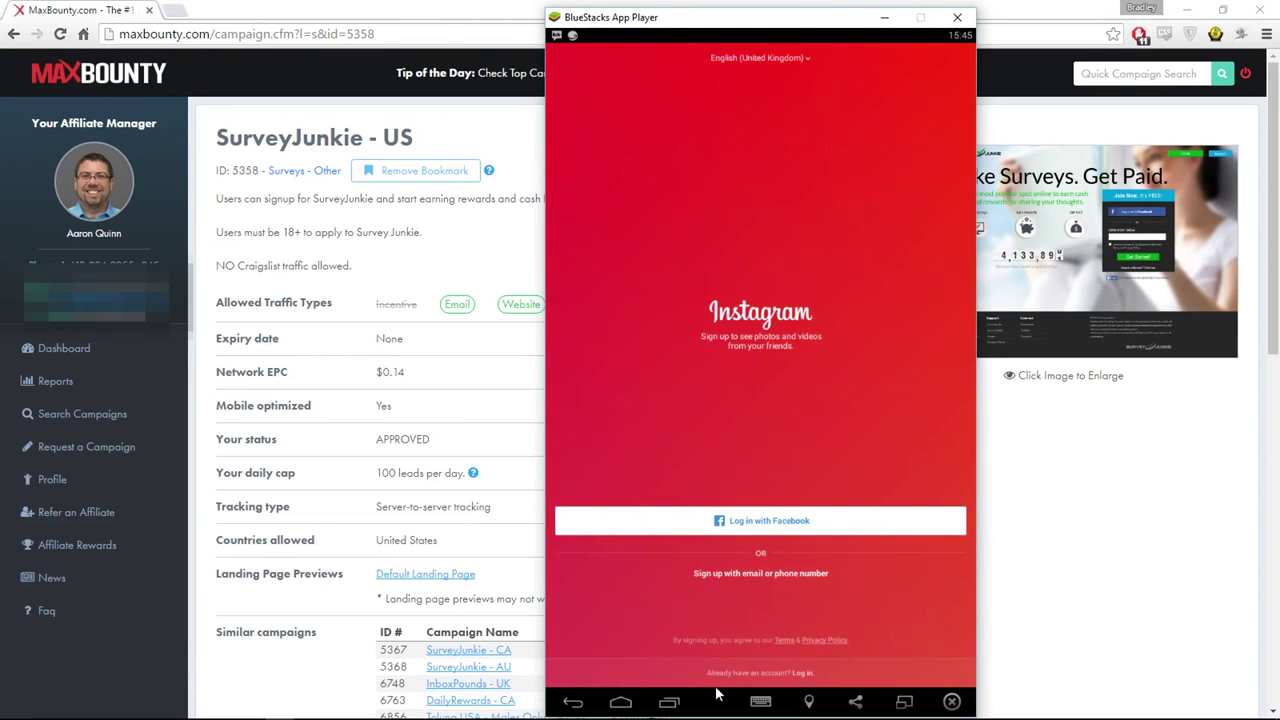
left_click(794, 573)
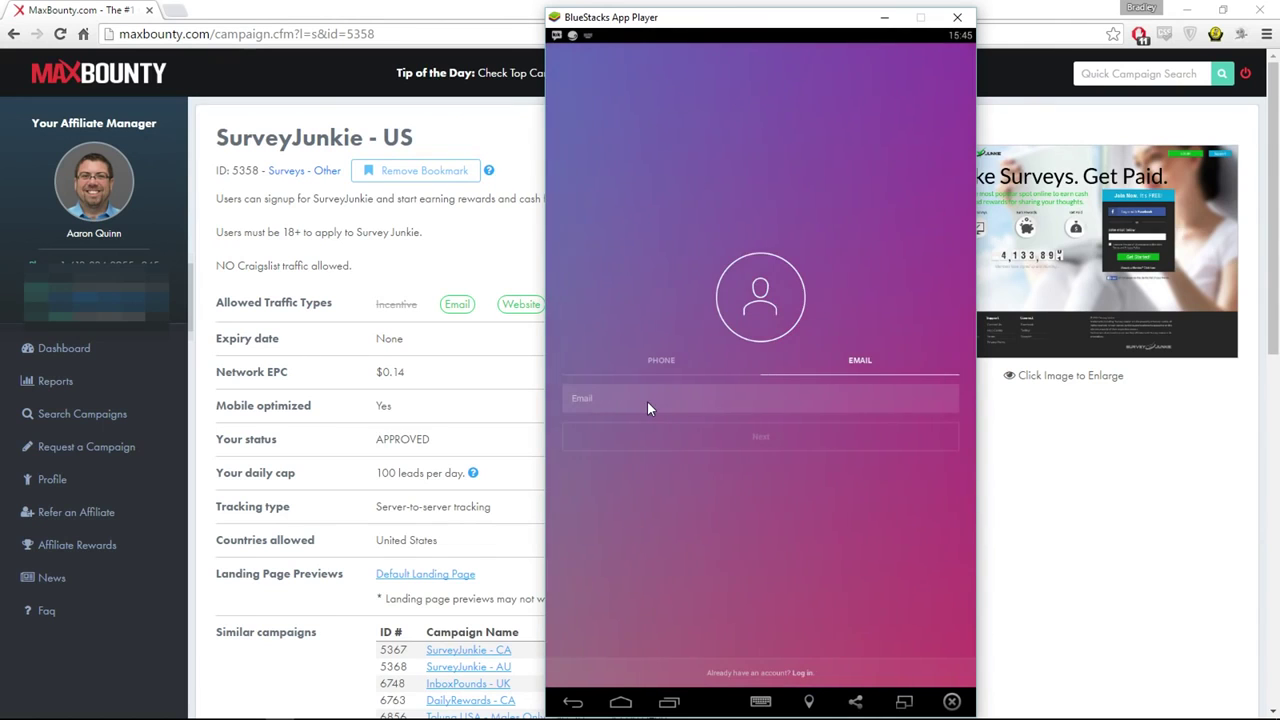
left_click(647, 401)
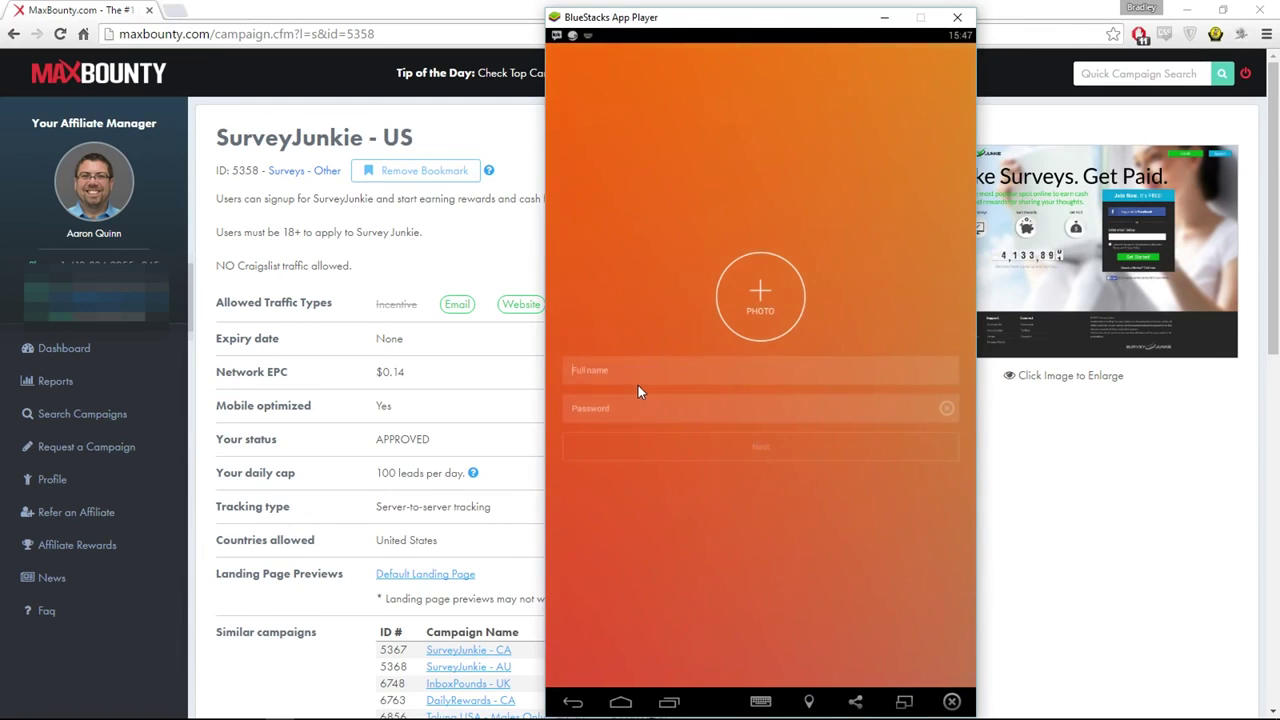
Enter SurveyMom as the new account's full name, continue the sign-up and clear the unwanted text.
type("SurveyMom")
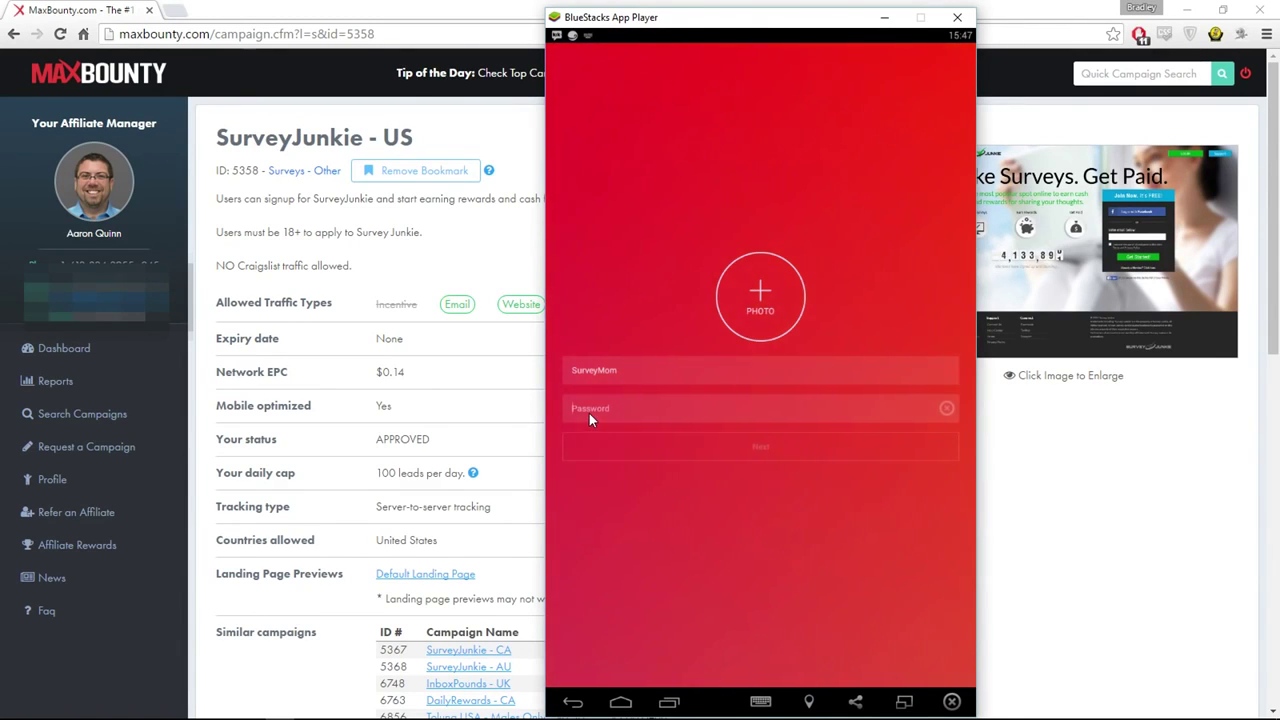
key("Return")
key("BackSpace")
key("BackSpace")
key("BackSpace")
key("BackSpace")
key("BackSpace")
key("BackSpace")
key("BackSpace")
key("BackSpace")
key("BackSpace")
key("BackSpace")
key("BackSpace")
key("BackSpace")
key("BackSpace")
key("BackSpace")
key("BackSpace")
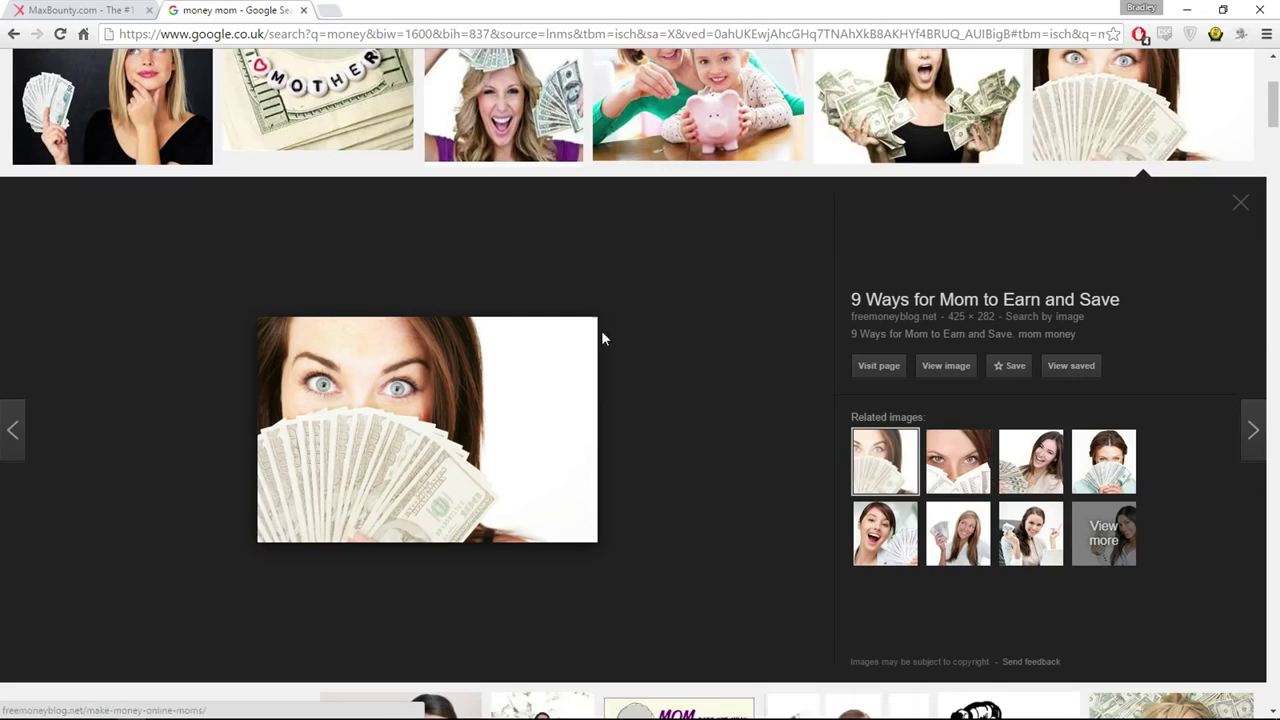
Open the full-size picture of the woman holding money and start saving it to the Desktop.
left_click(940, 368)
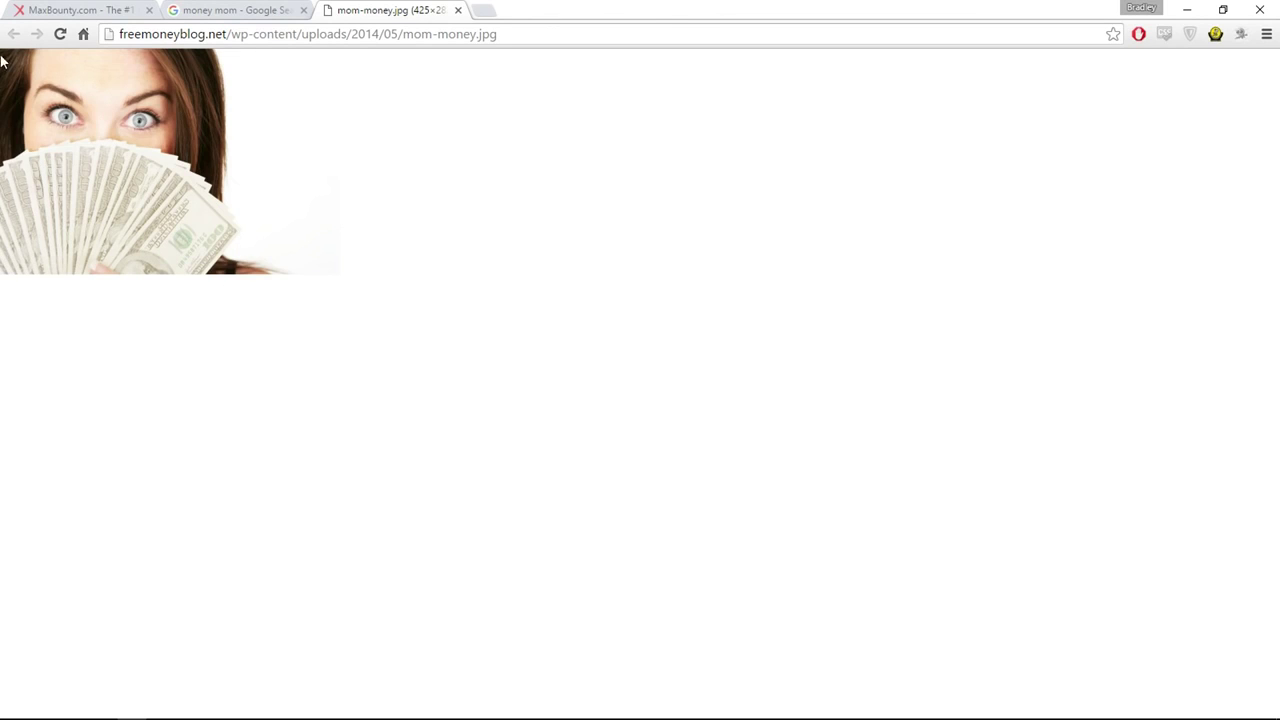
right_click(164, 190)
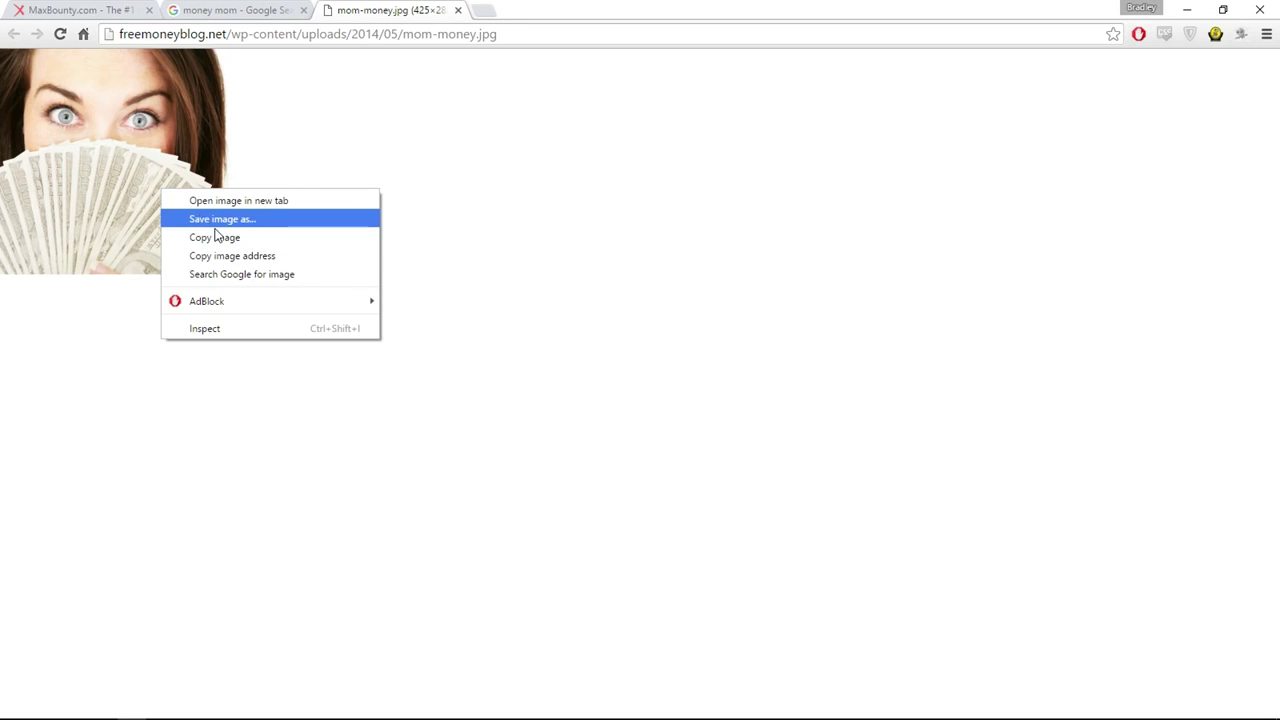
left_click(282, 230)
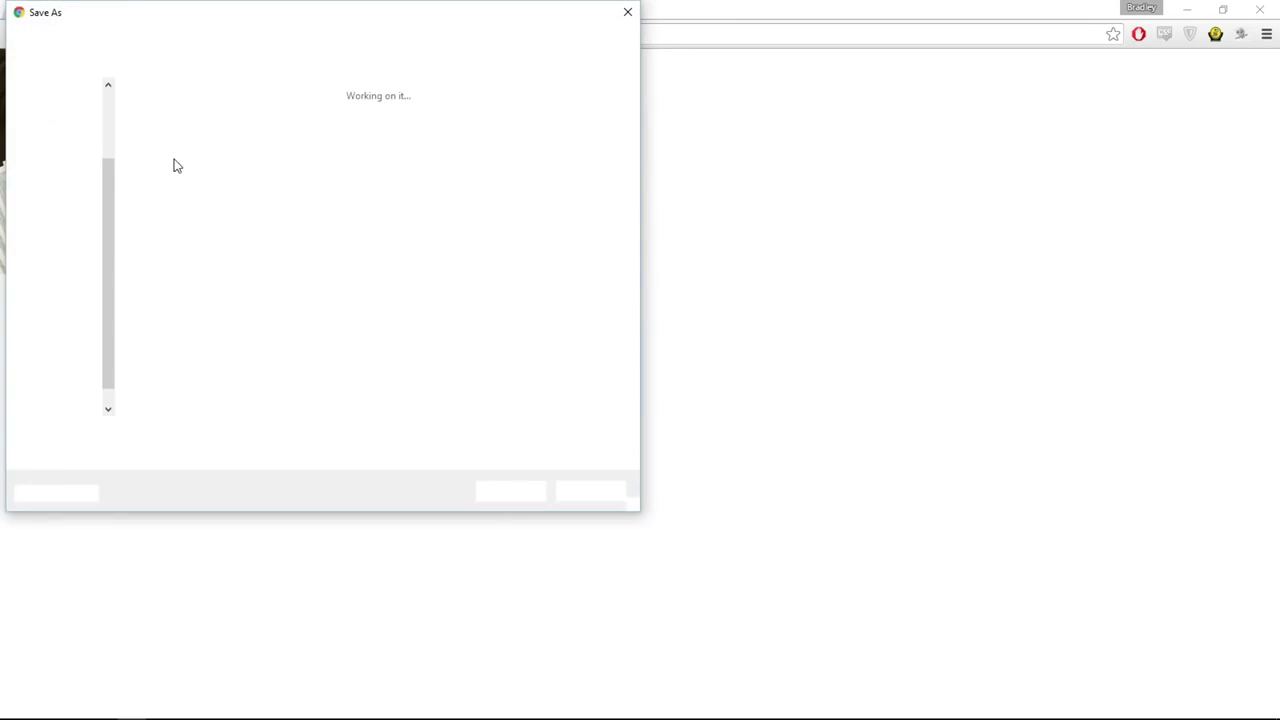
scroll(94, 163, "up", 2)
left_click(65, 115)
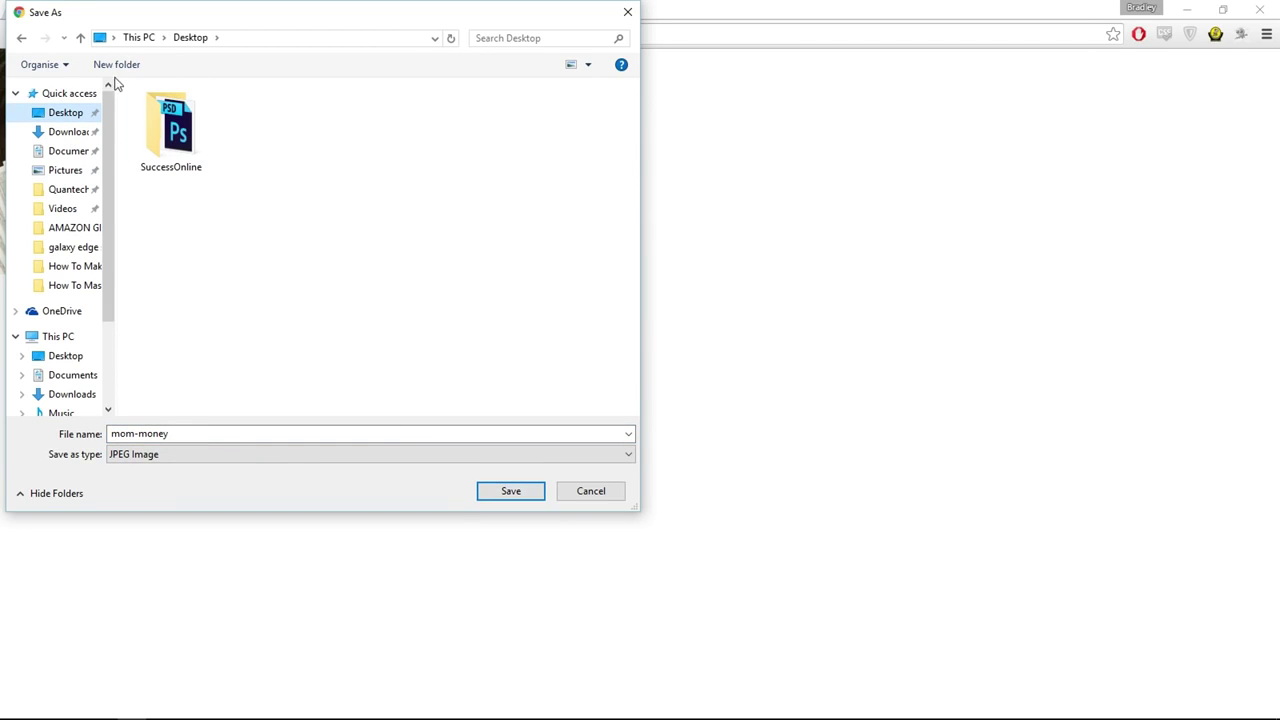
Create a Desktop folder named Instagram and save the image in it as mom-money.
left_click(119, 64)
type("Inst")
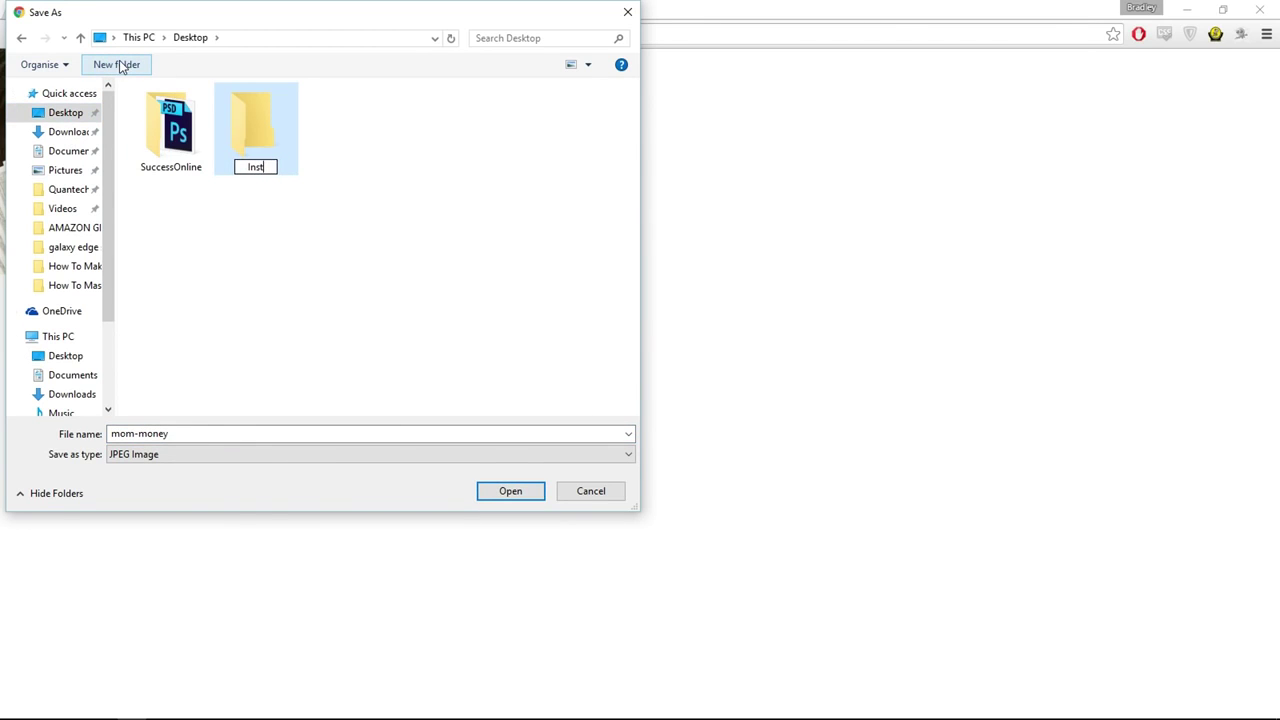
type("agram")
key("Return")
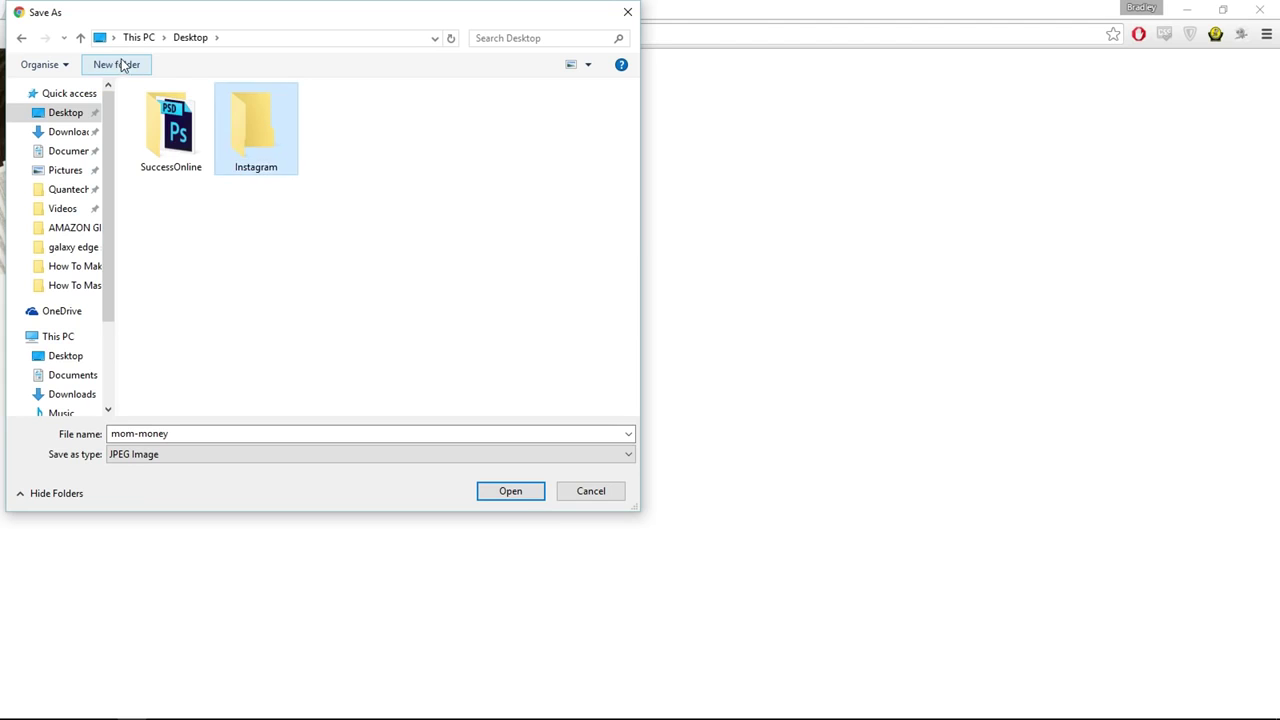
double_click(259, 131)
left_click(507, 487)
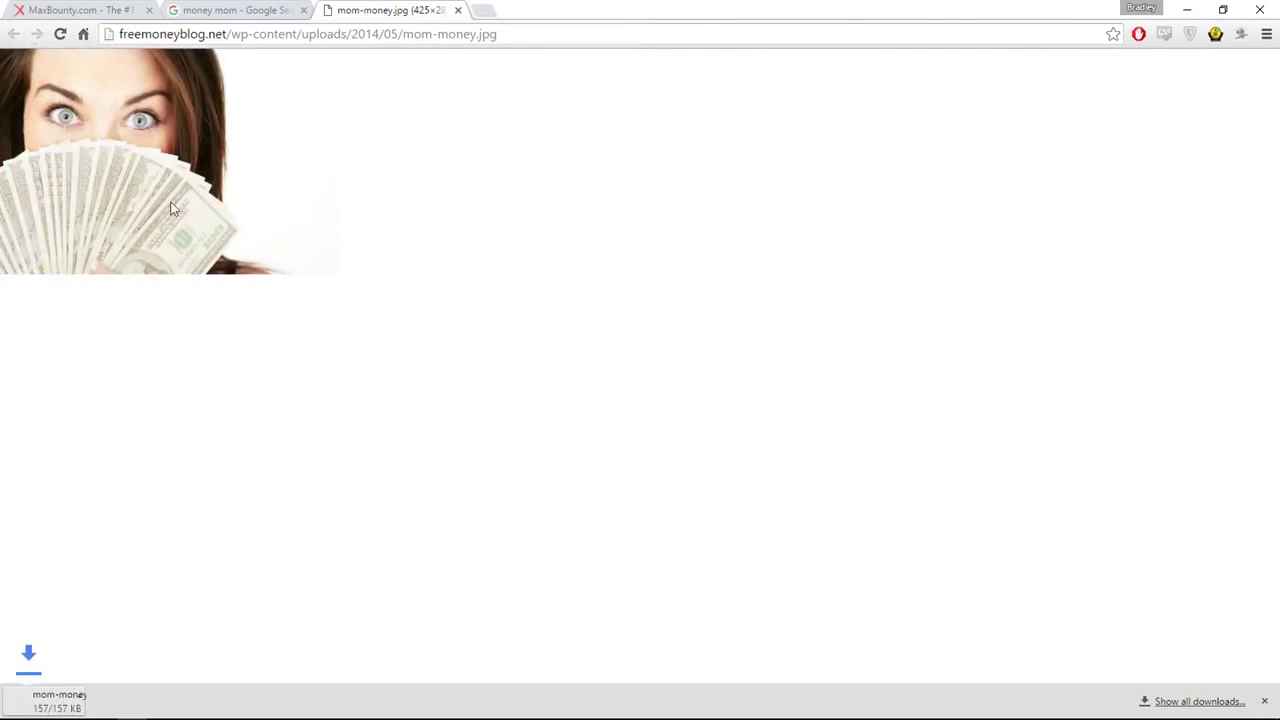
Switch to BlueStacks, adjust the crop of the mom-money picture and accept it as the Instagram profile photo.
key("alt+Tab")
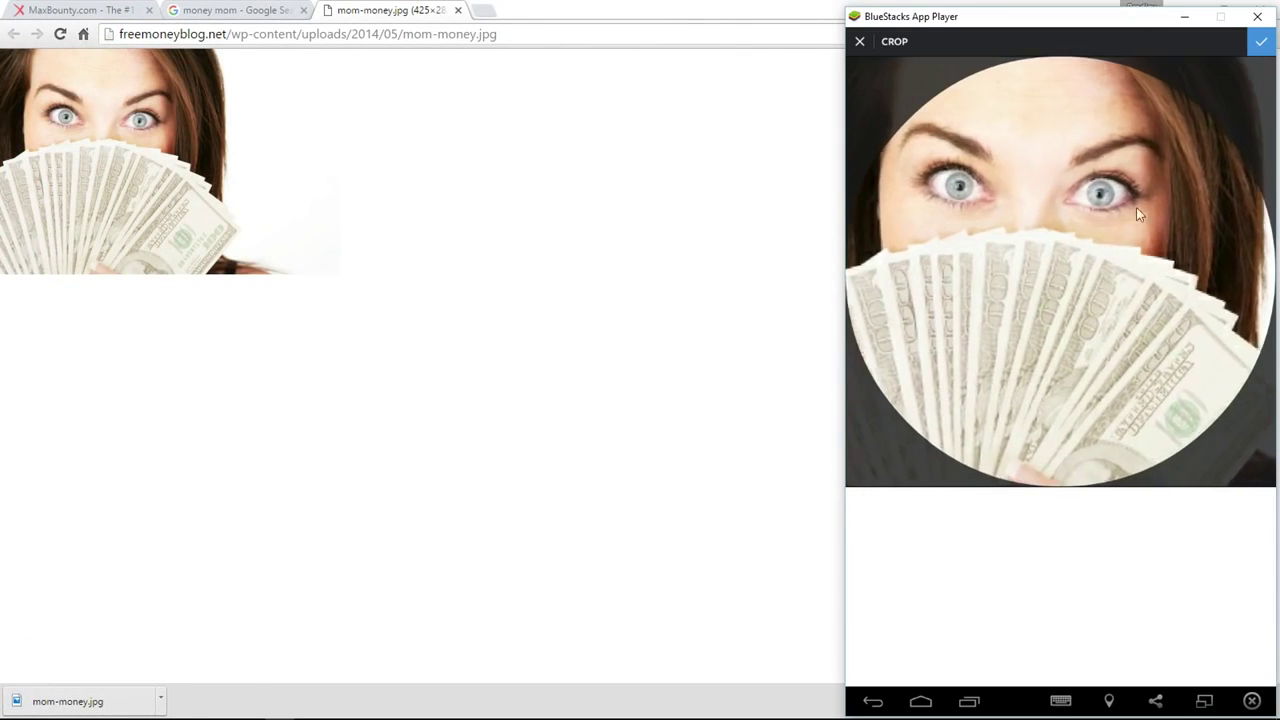
left_click_drag(1136, 207, 1125, 190)
left_click(1261, 45)
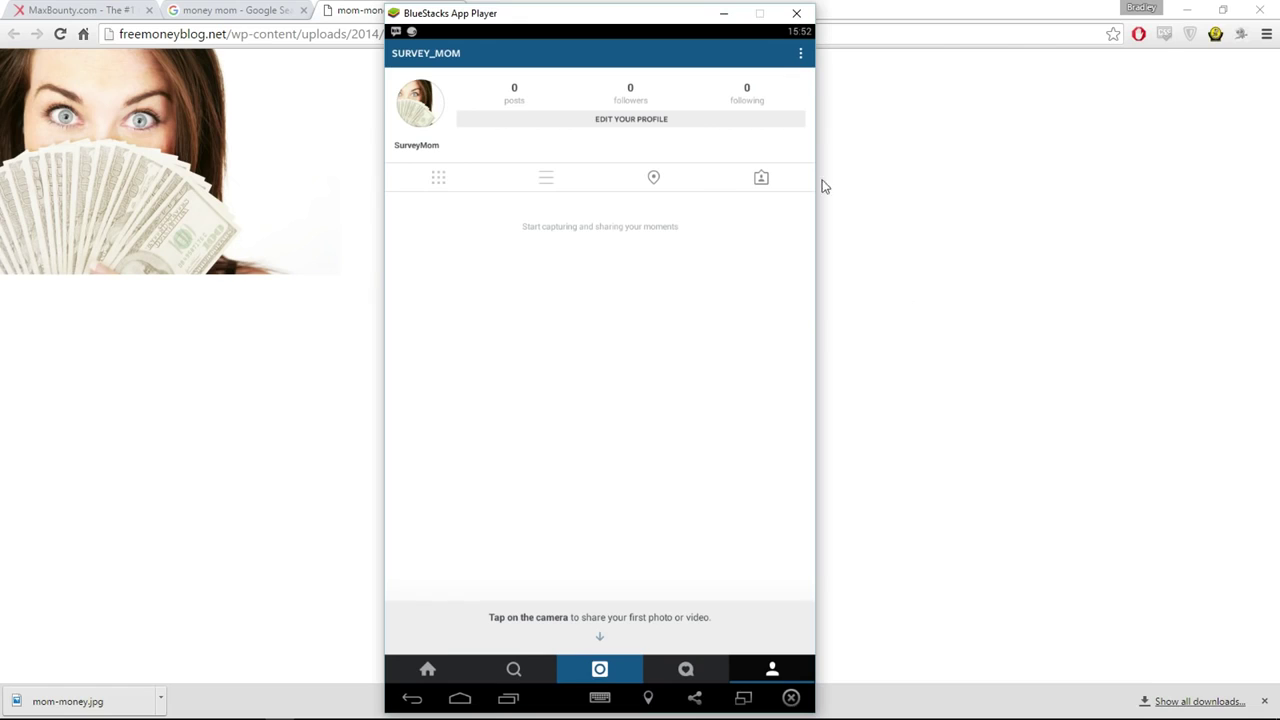
Switch to the browser, search Google for "rich tumblr" and open the Tumblr page of posts tagged rich.
key("ctrl+shift+Tab")
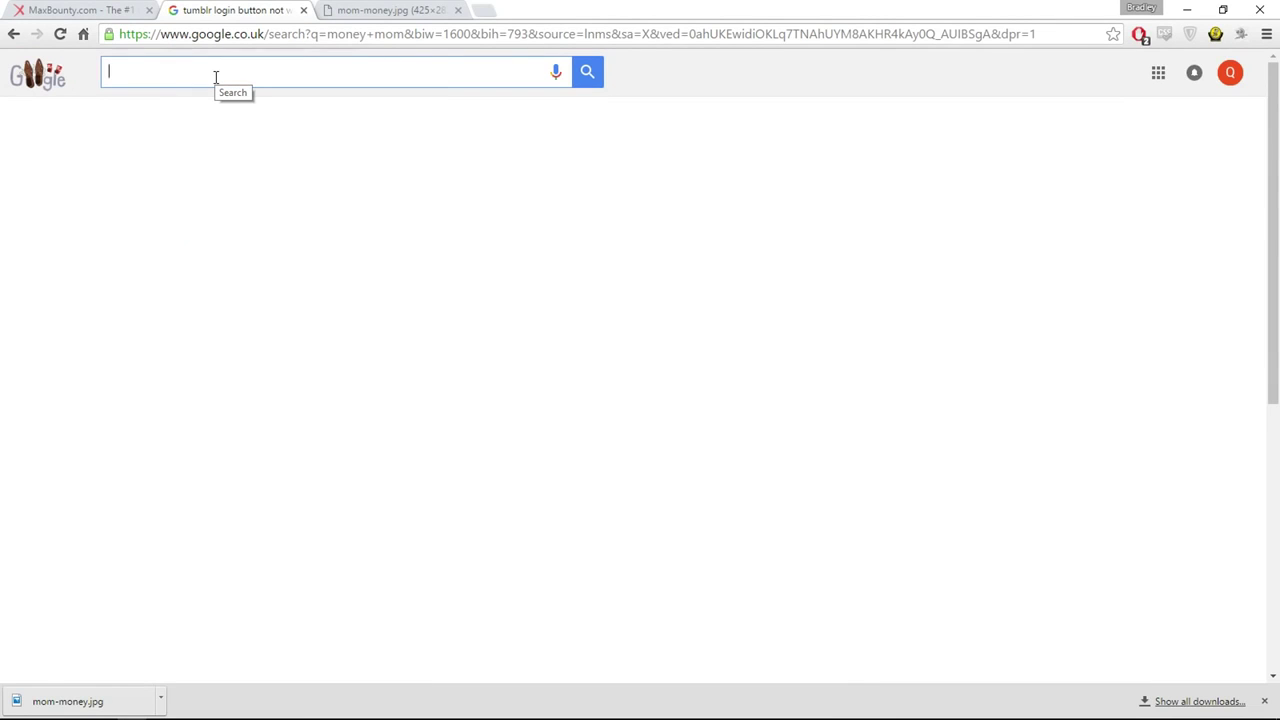
left_click(215, 77)
type("rich tumblr")
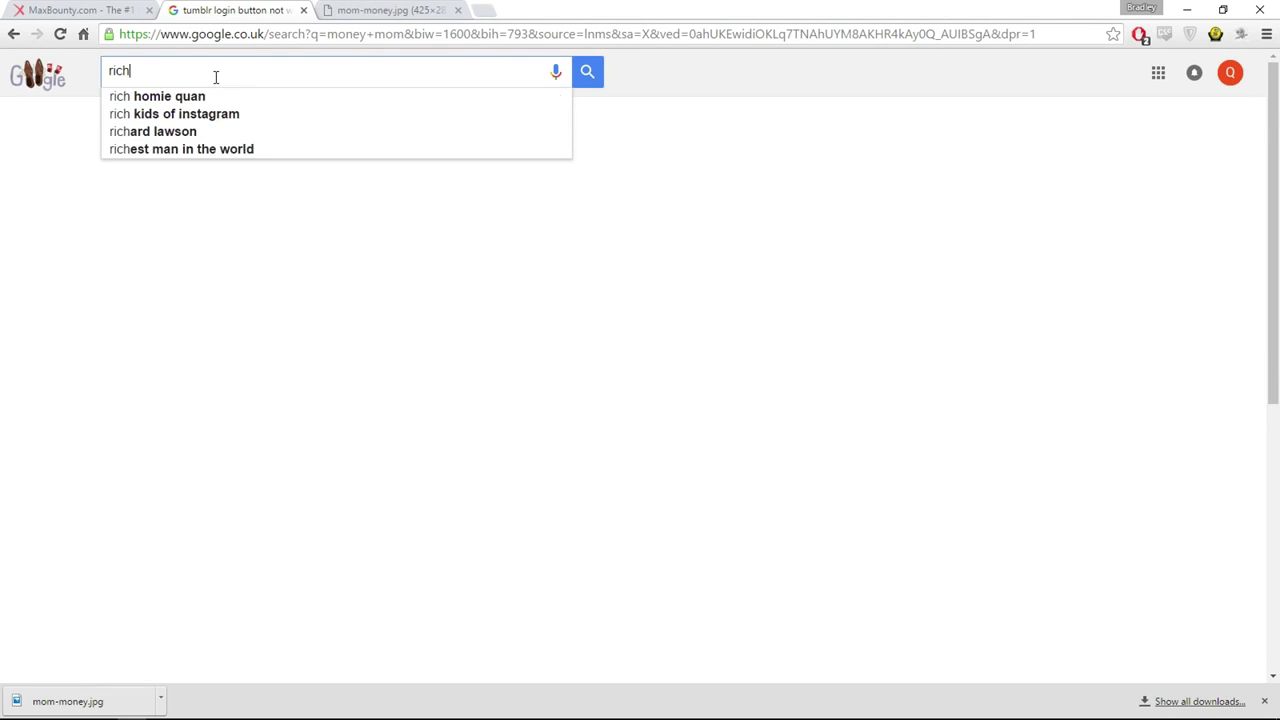
key("Return")
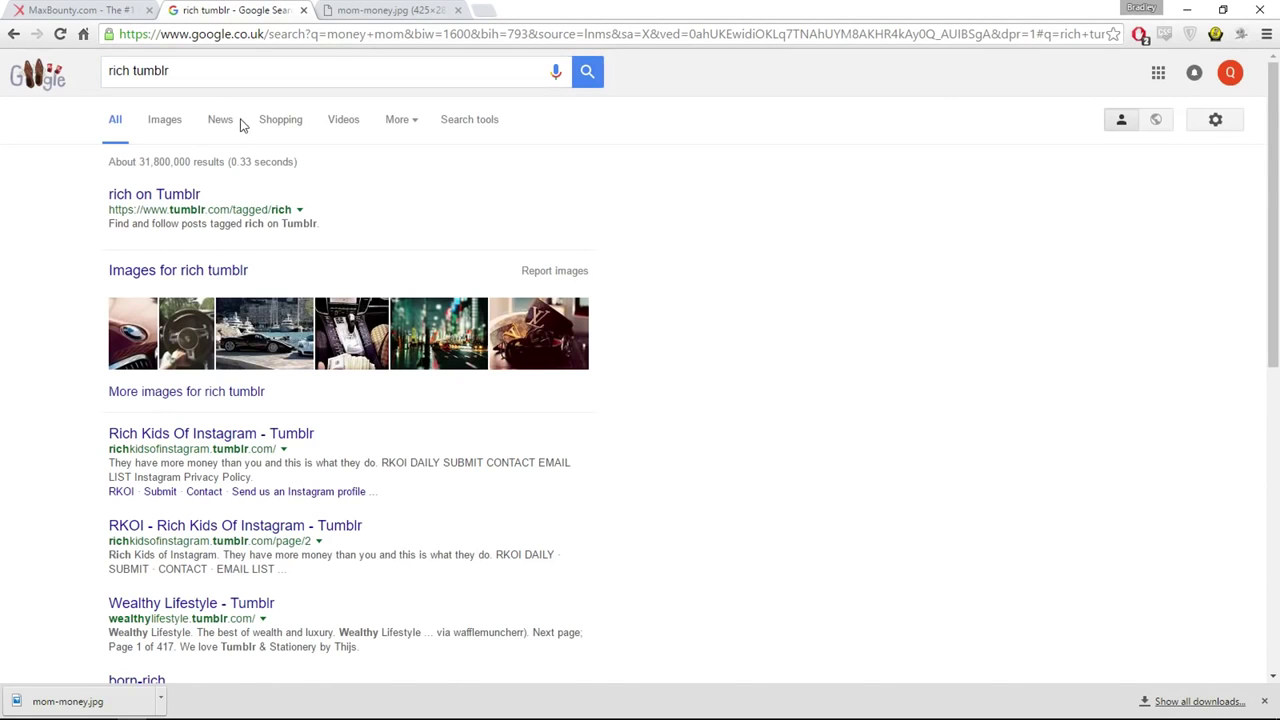
left_click(200, 194)
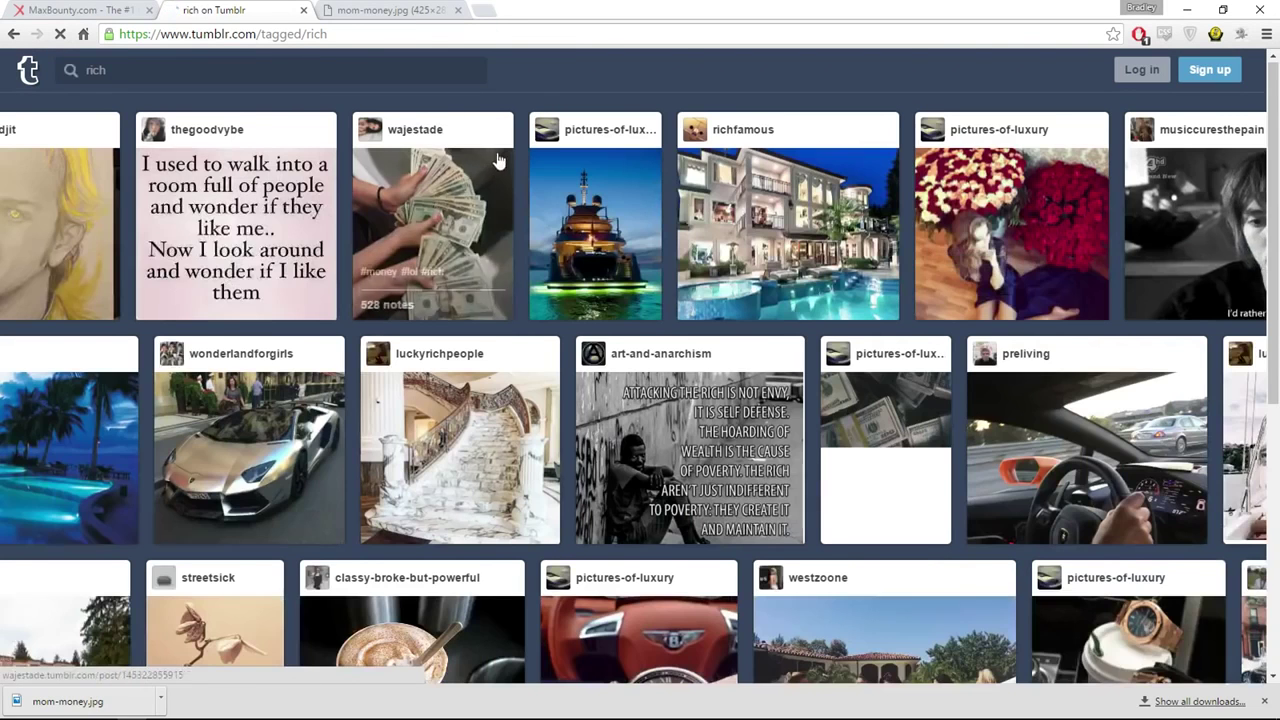
Search Tumblr for money and open the picture of the money jar labelled "Let's go".
left_click(224, 70)
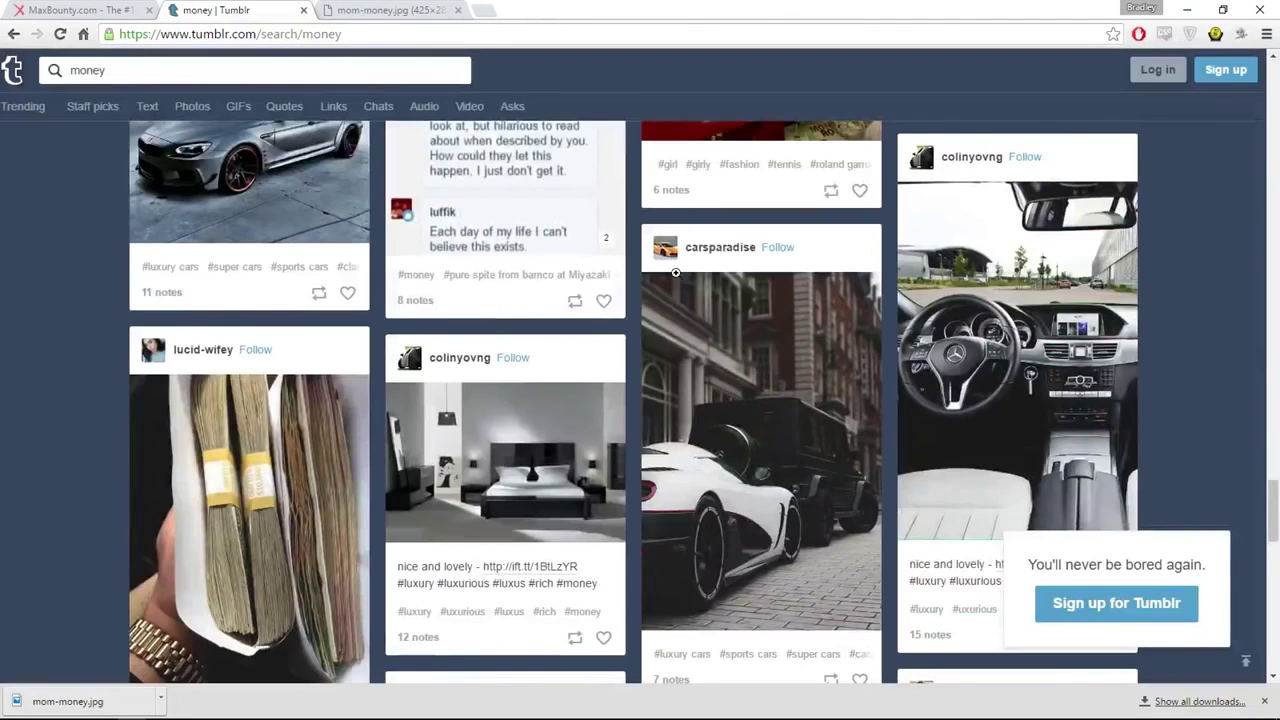
scroll(167, 380, "down", 2)
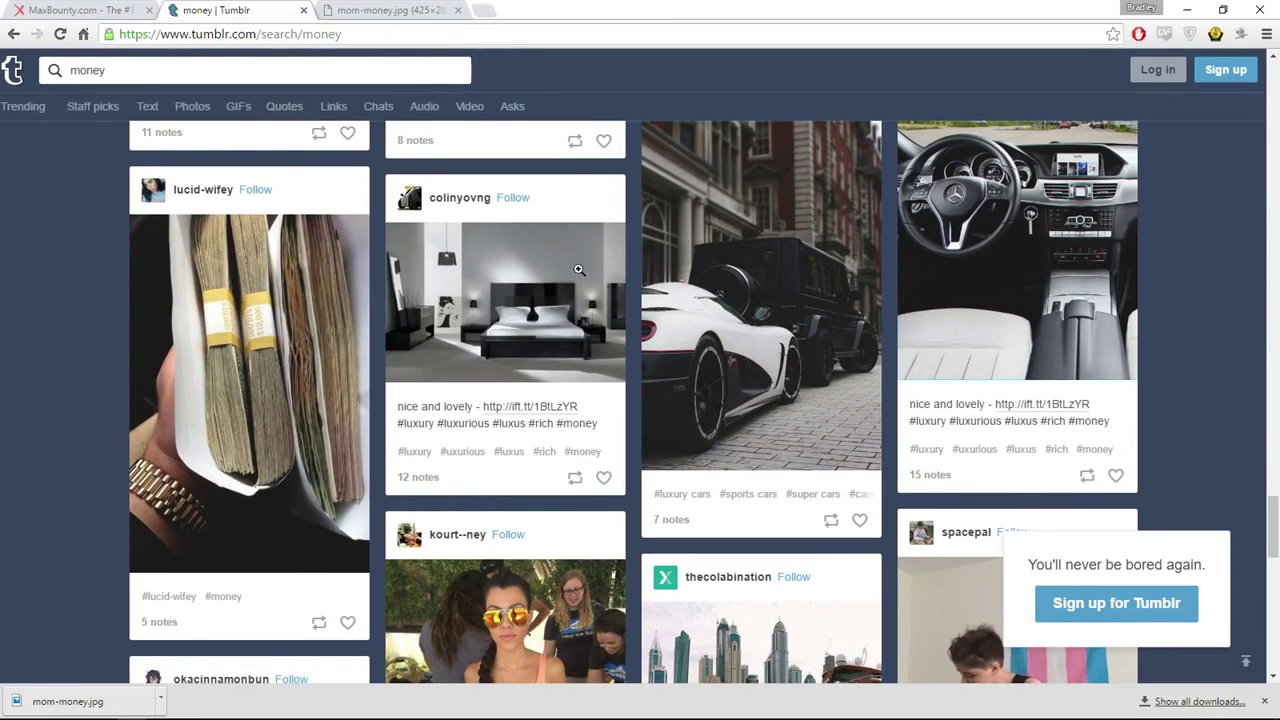
scroll(240, 222, "down", 5)
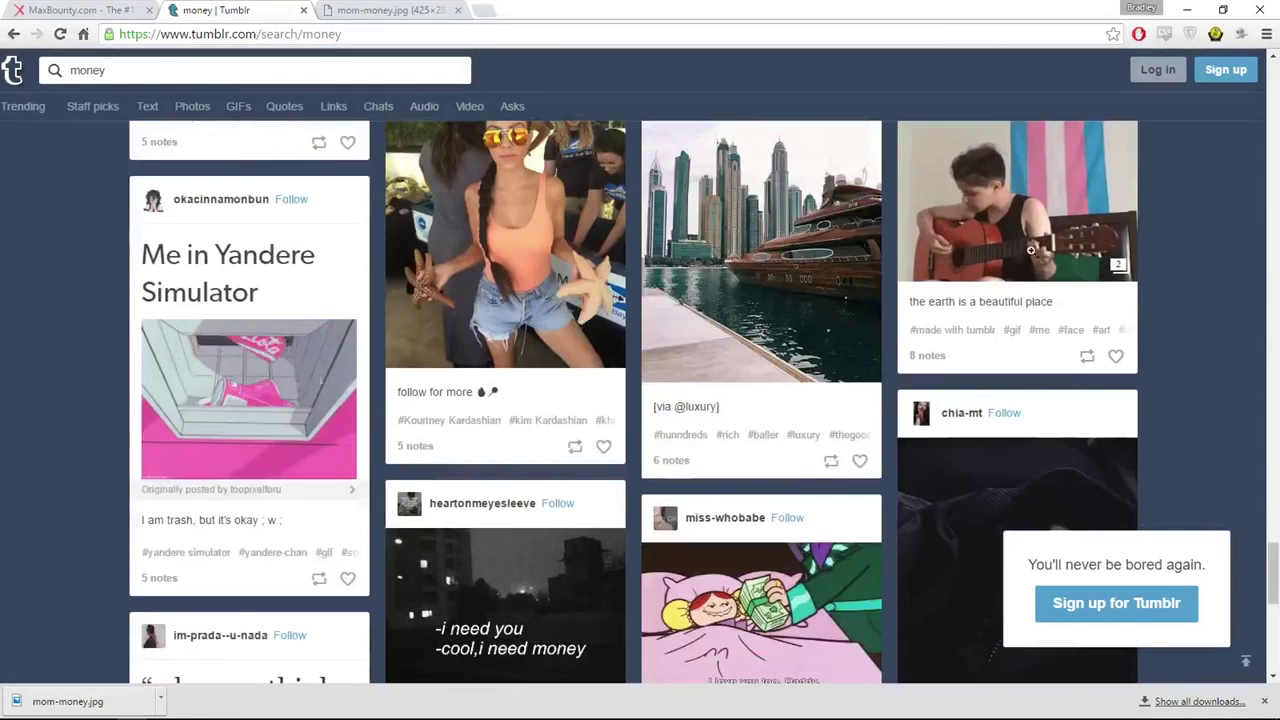
scroll(719, 455, "down", 5)
left_click(688, 391)
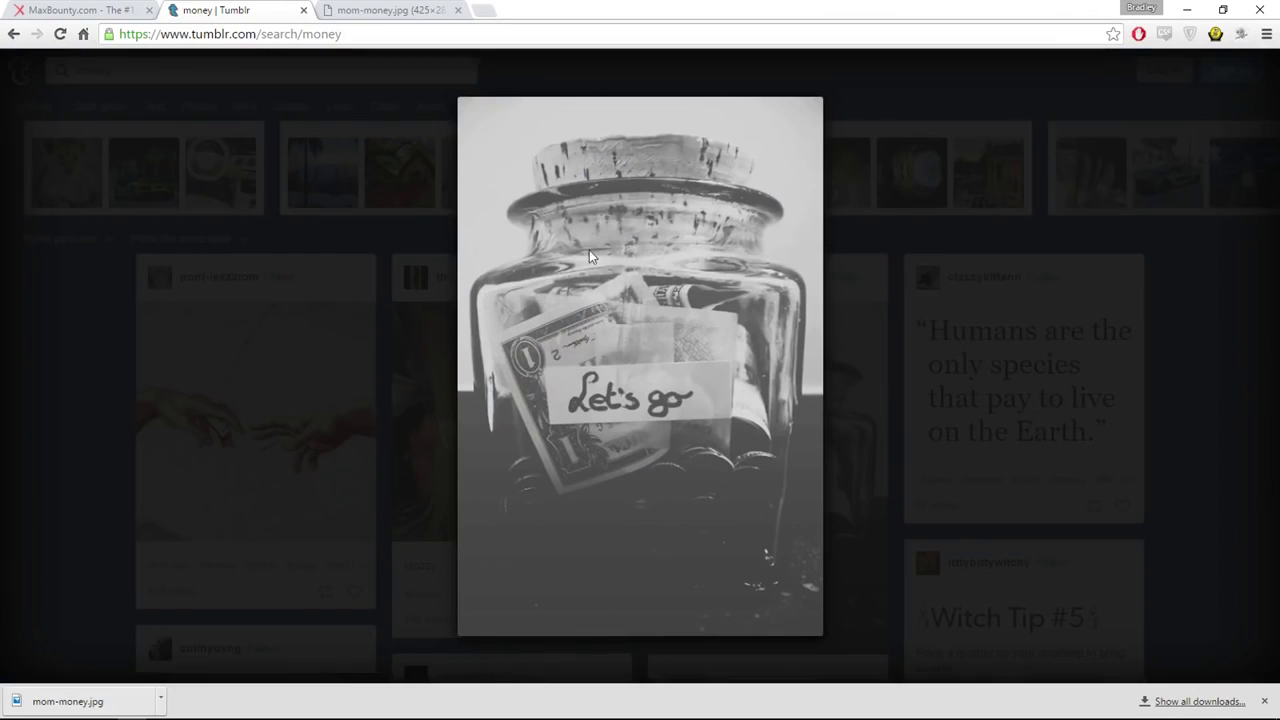
Save the money jar picture as a JPEG in the Instagram folder on the Desktop.
right_click(542, 243)
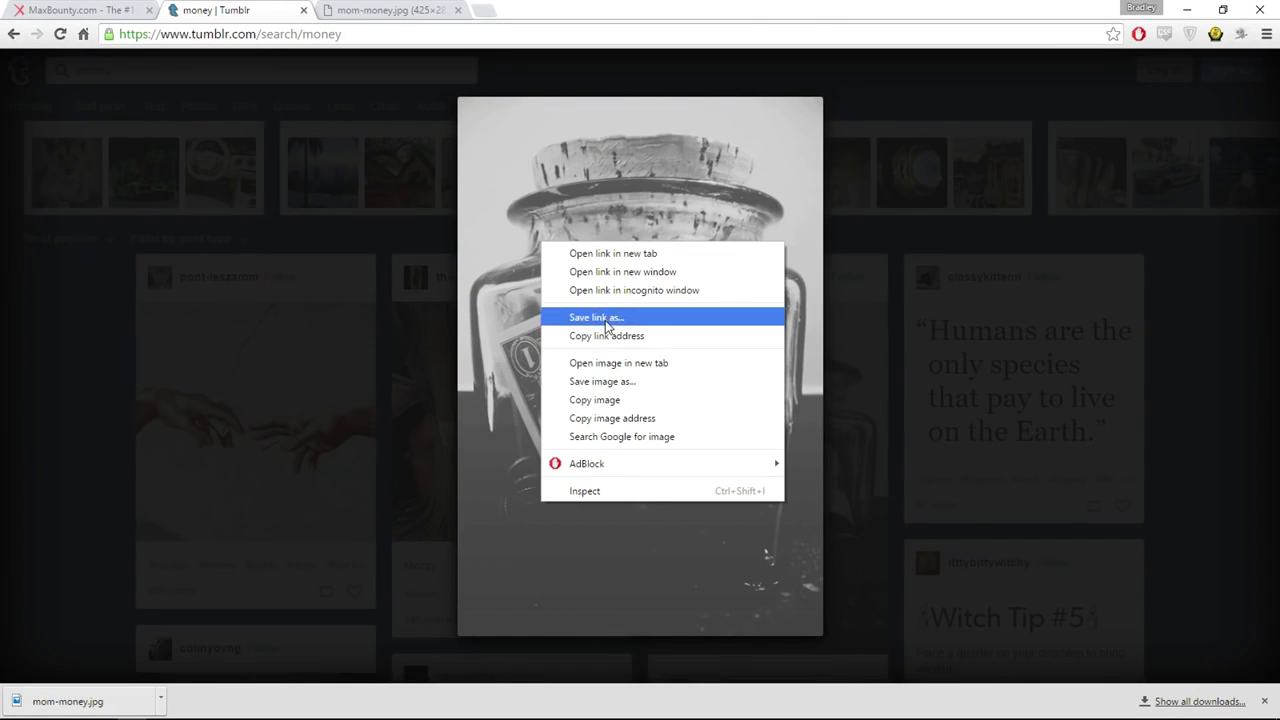
left_click(618, 390)
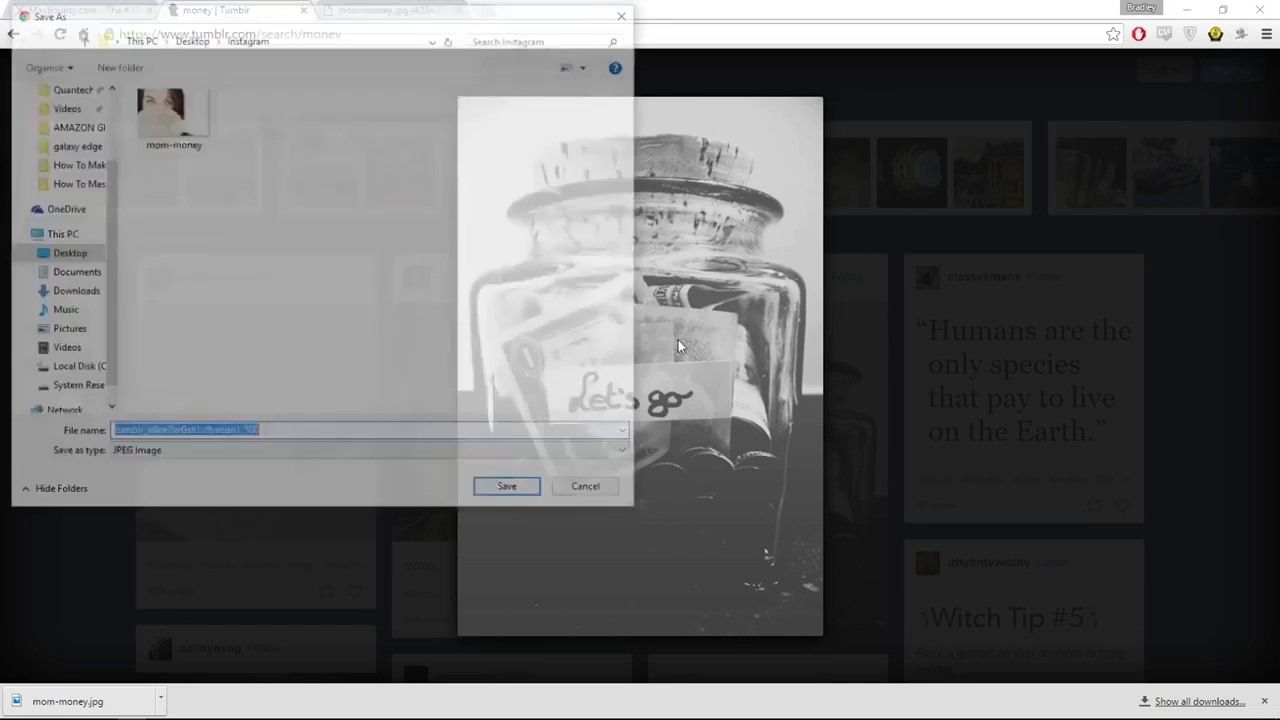
left_click(511, 491)
Search Tumblr for cash and open the Instagram post of the dollar bills fanned out in a car.
left_click(67, 345)
scroll(67, 345, "down", 1)
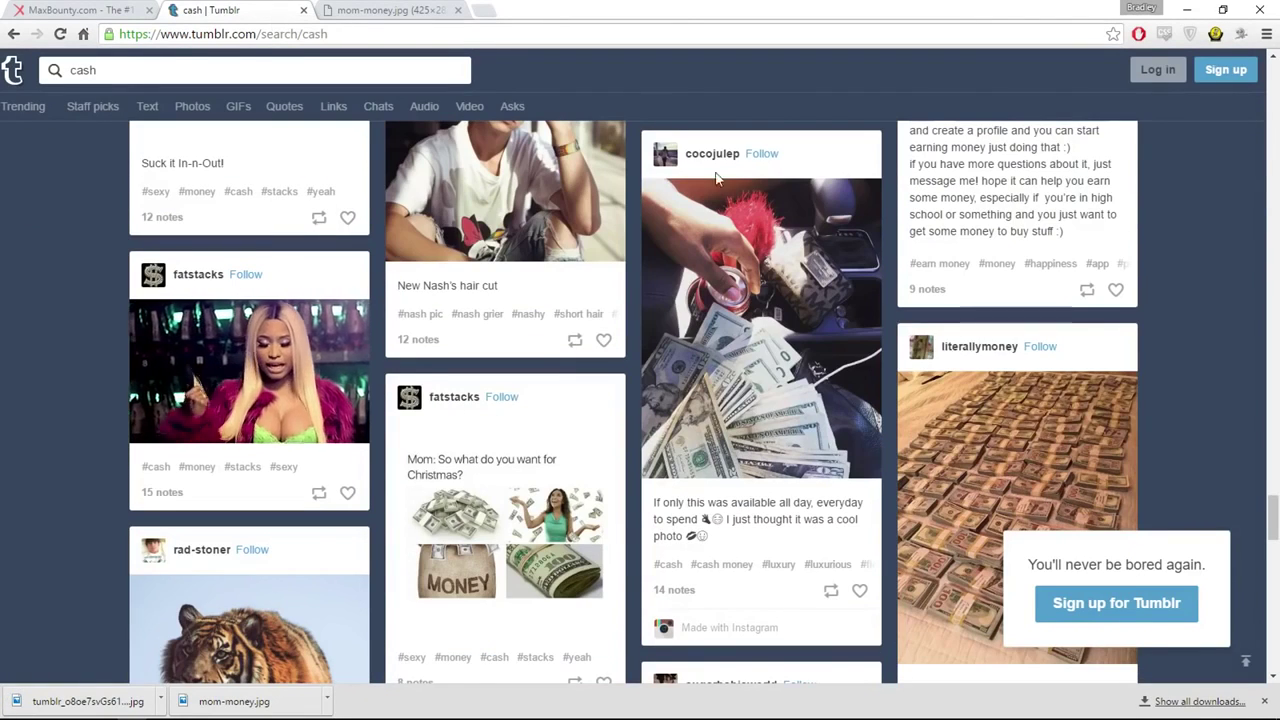
left_click(693, 328)
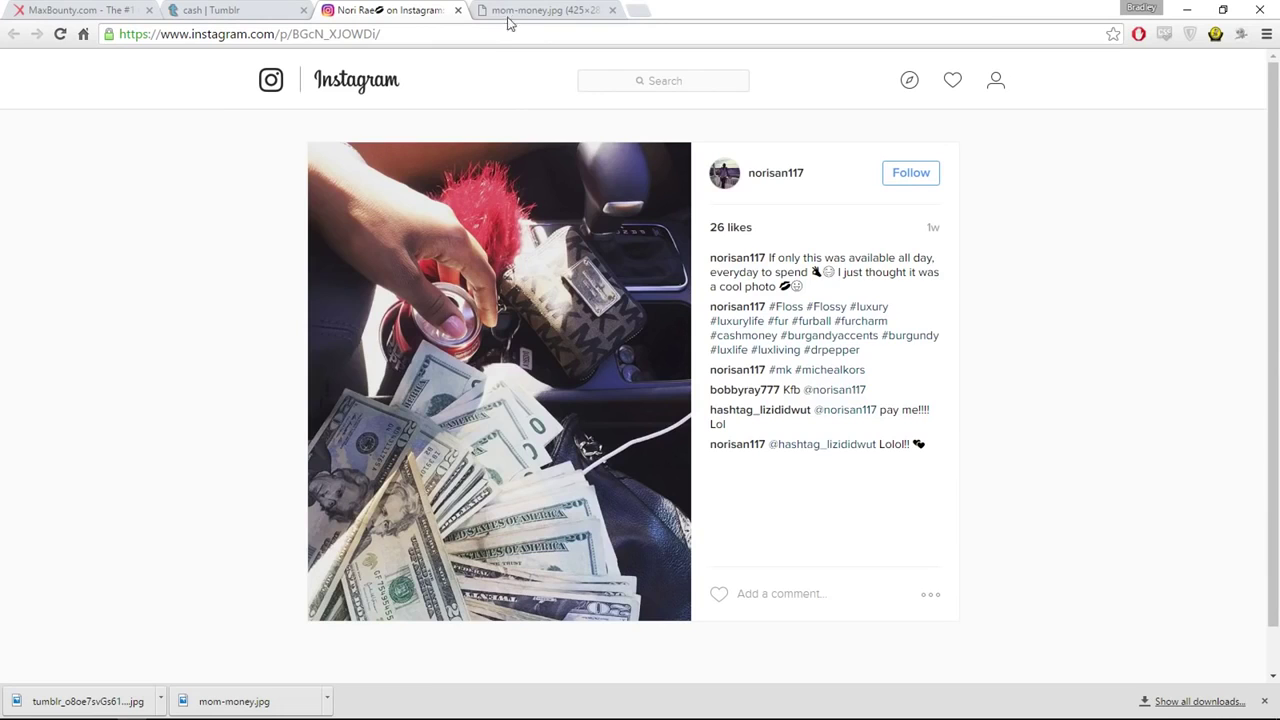
Look up the #moneyteam tag on Instagram and open the "Let's Get This Money" baby post.
right_click(473, 302)
left_click(684, 80)
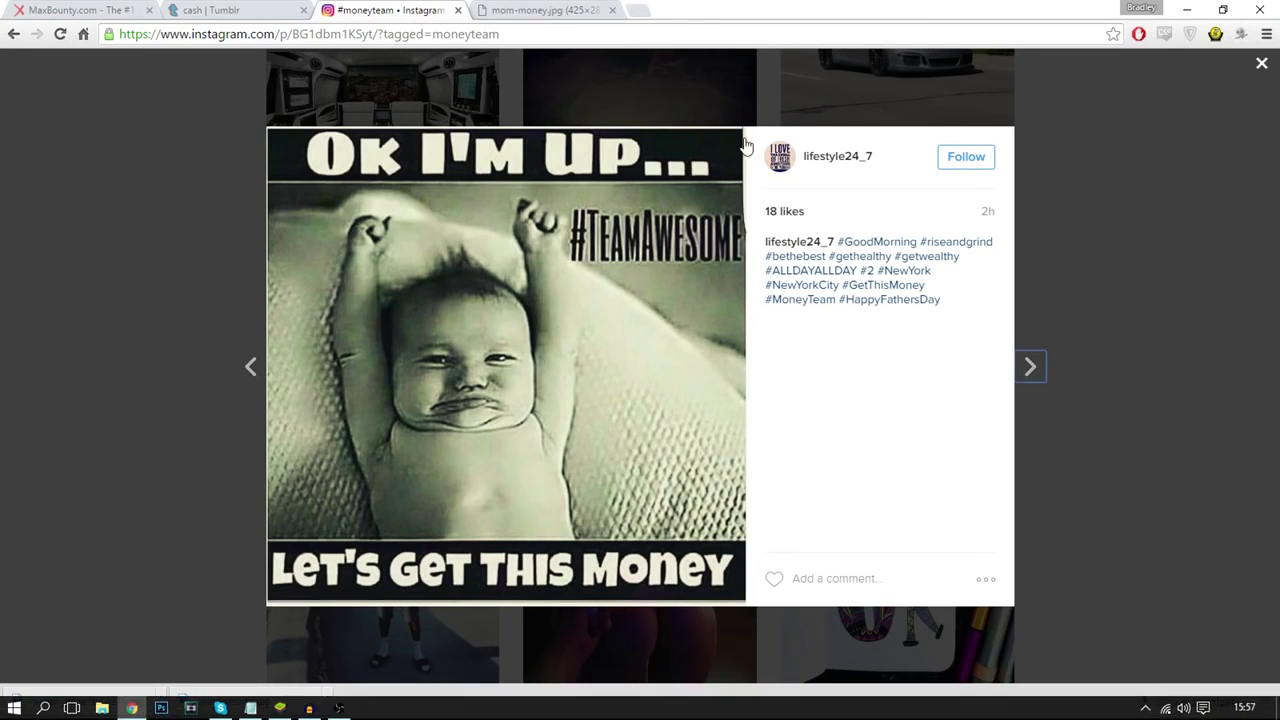
right_click(482, 204)
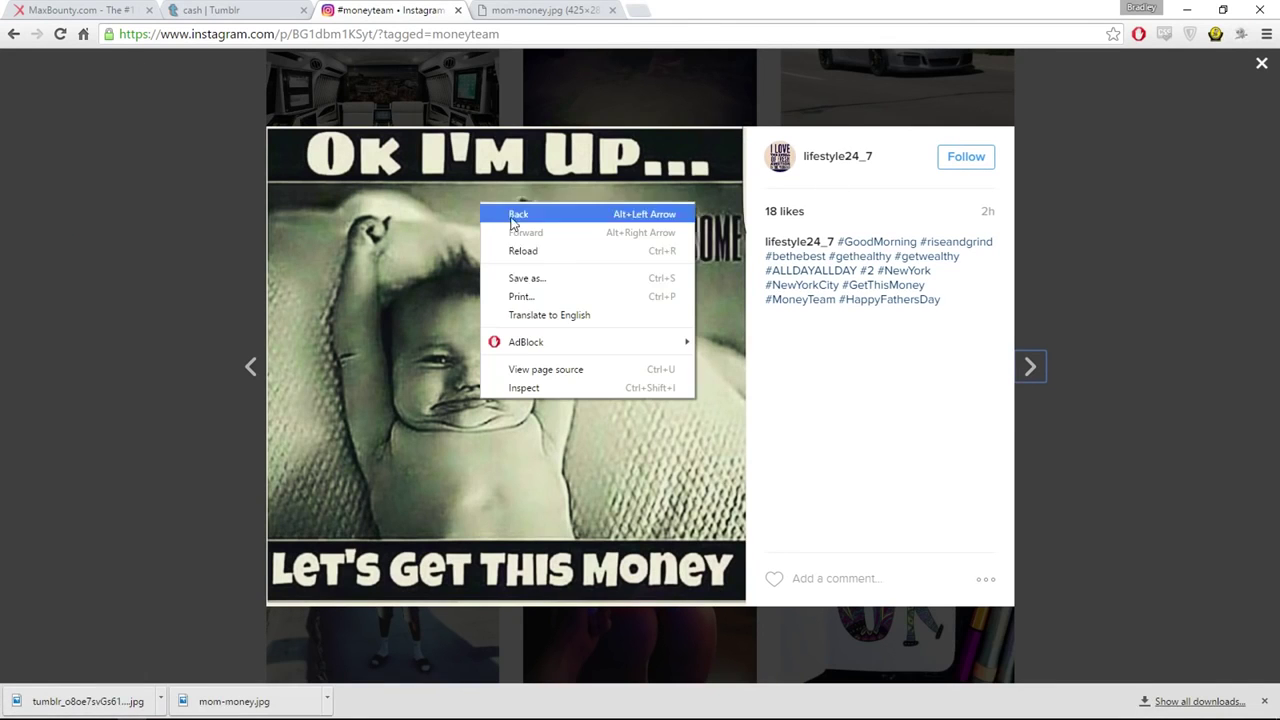
left_click(527, 278)
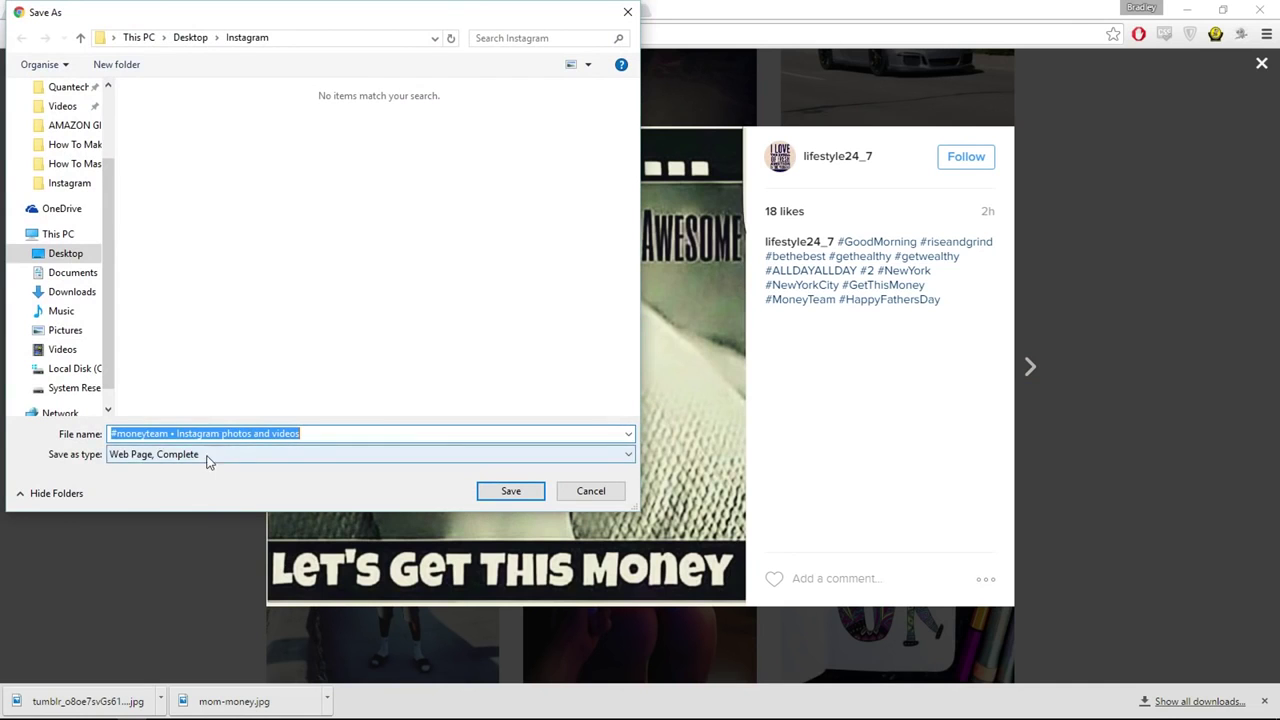
left_click(586, 491)
Open Snipping Tool and capture the whole "Let's Get This Money" baby picture from the post.
key("super")
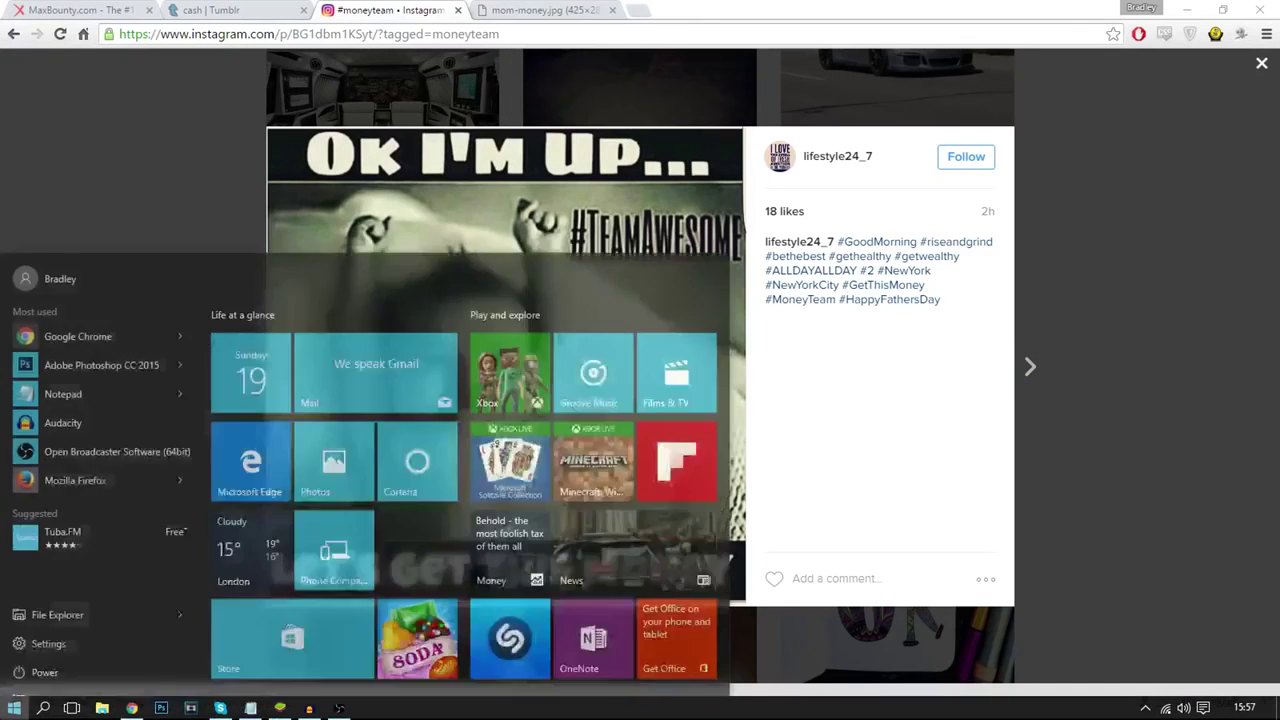
type("sn")
key("Return")
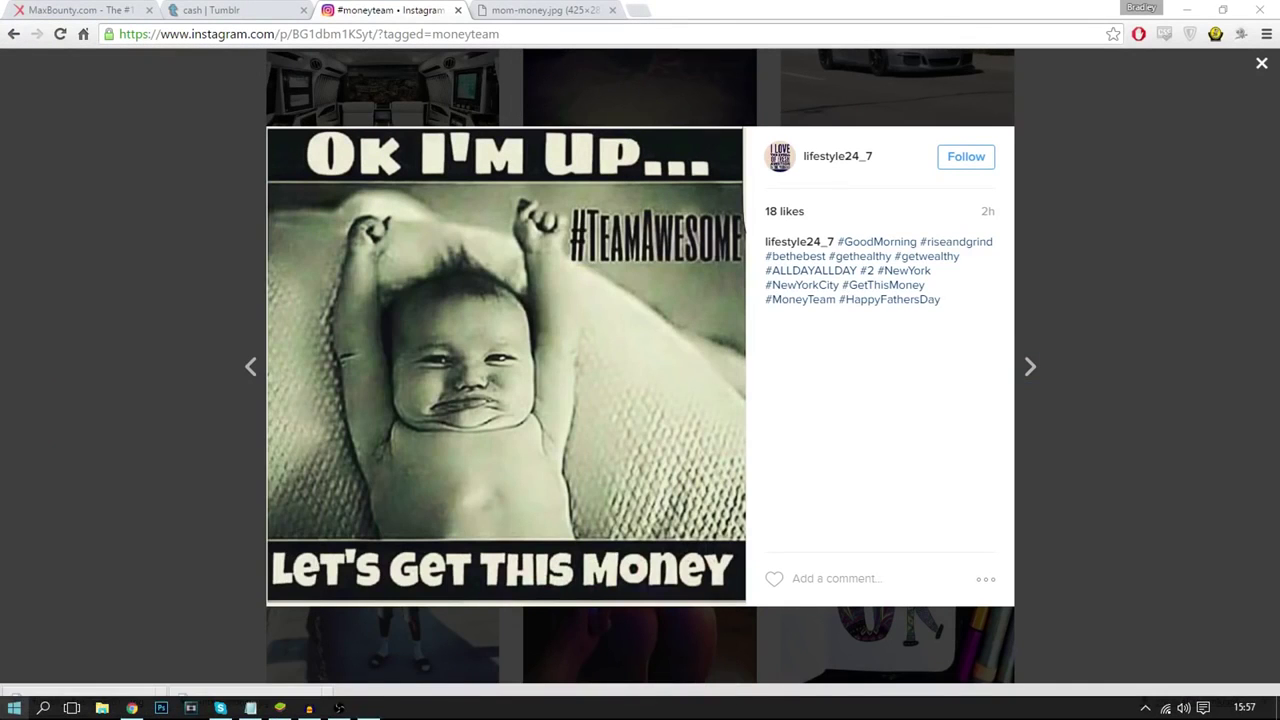
left_click(537, 222)
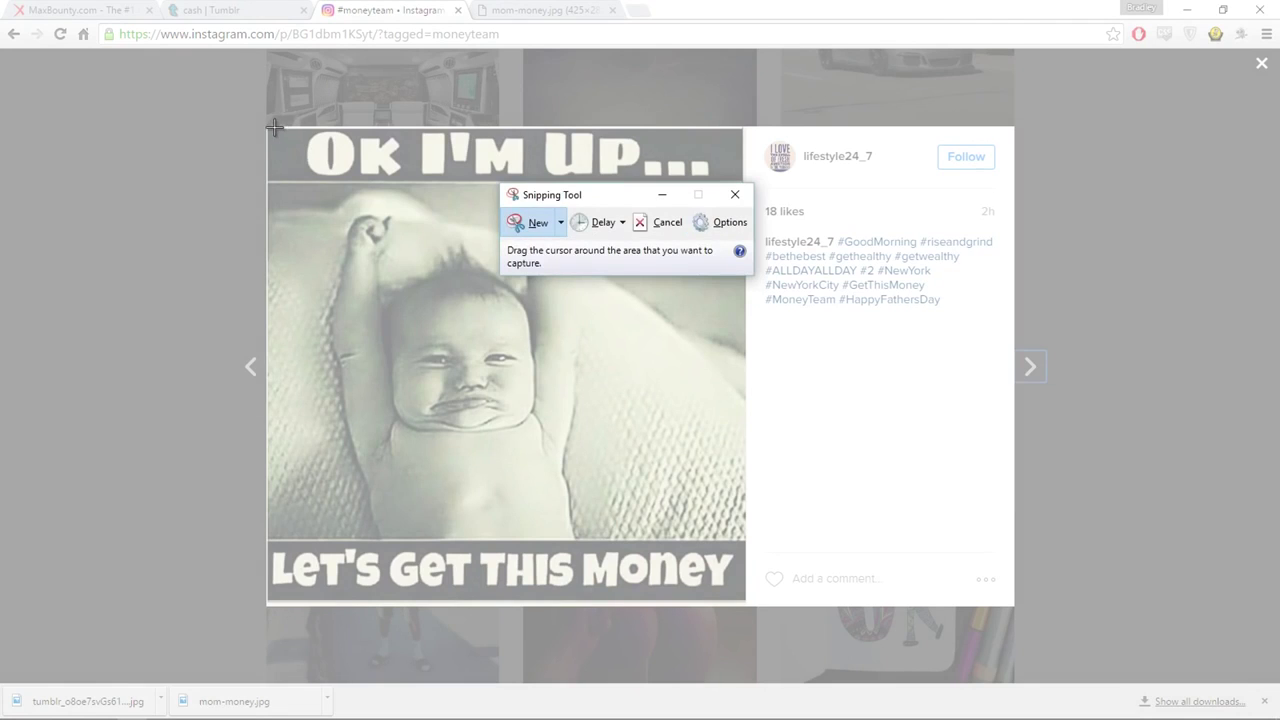
left_click_drag(267, 127, 744, 601)
Save the snip as a PNG named Capture in the Desktop Instagram folder and close the Instagram post.
right_click(500, 356)
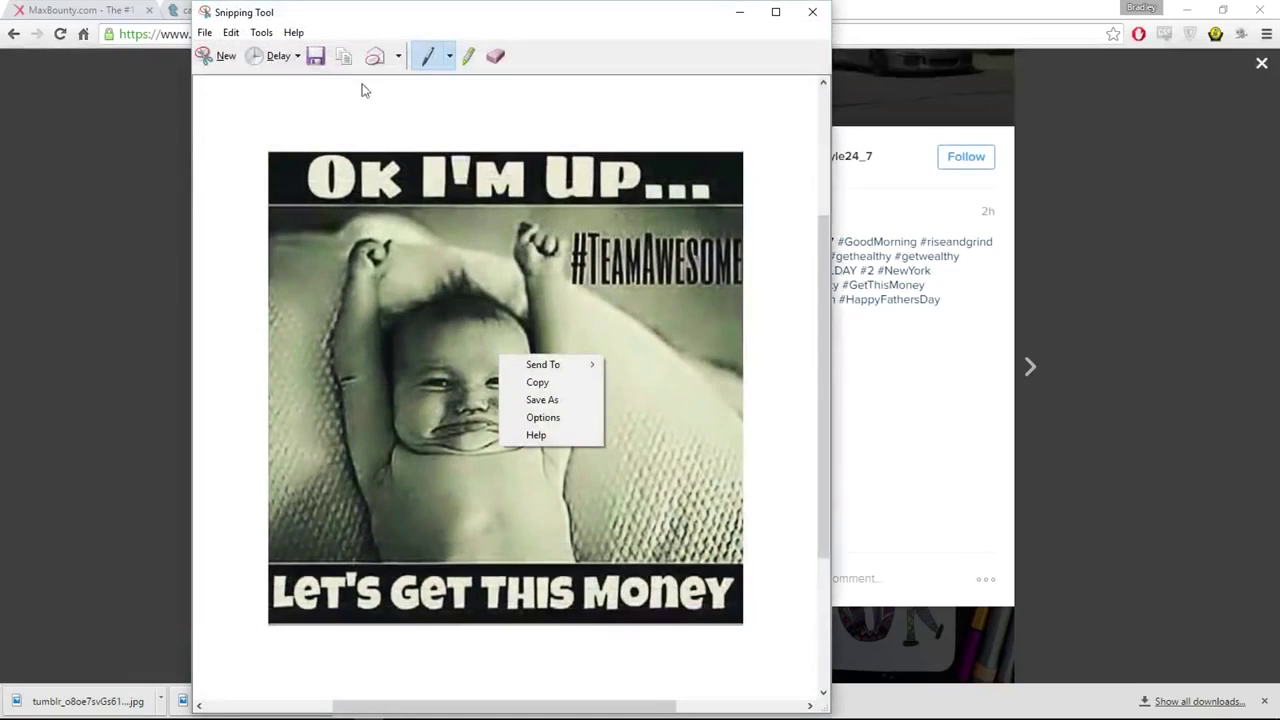
left_click(547, 400)
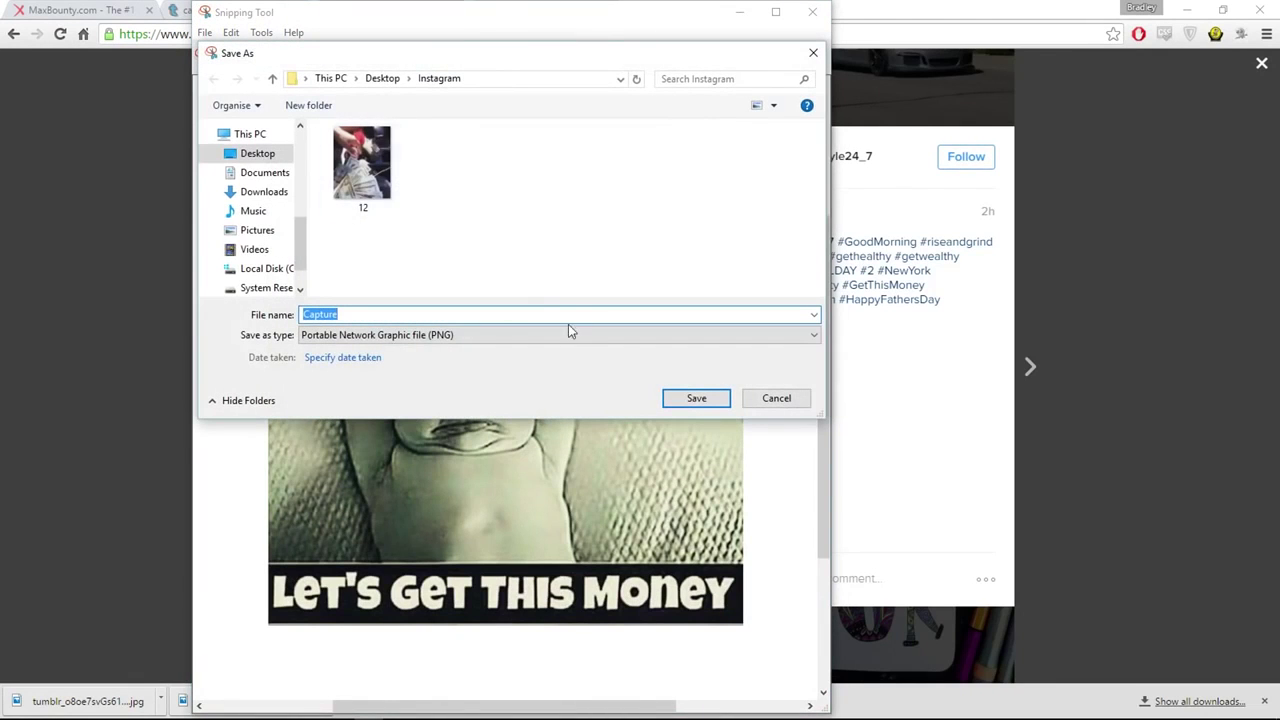
left_click(688, 398)
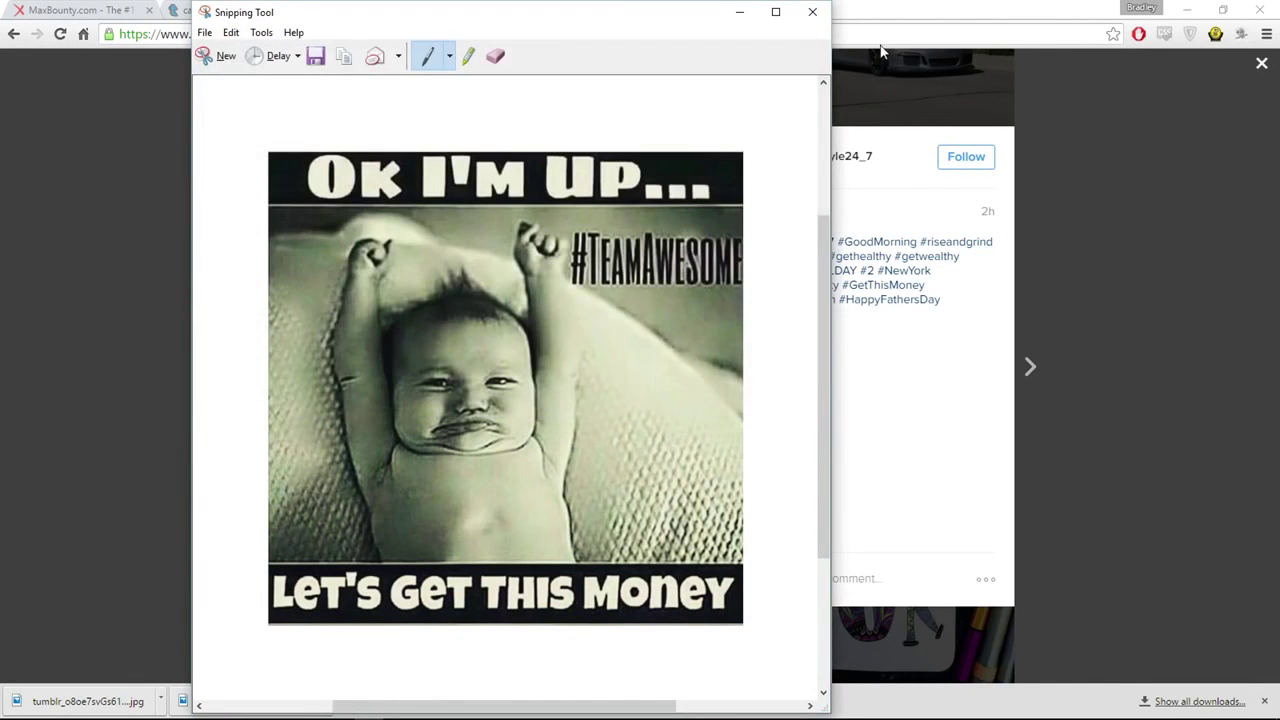
left_click(740, 14)
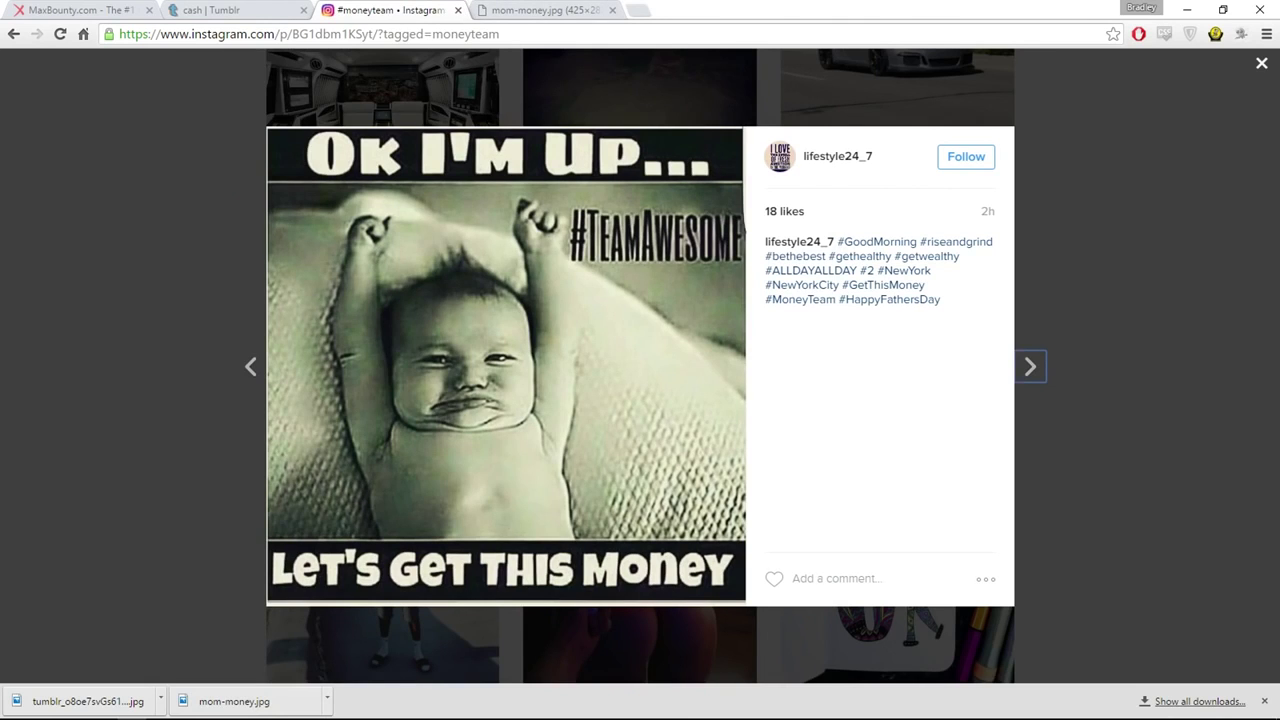
left_click(458, 10)
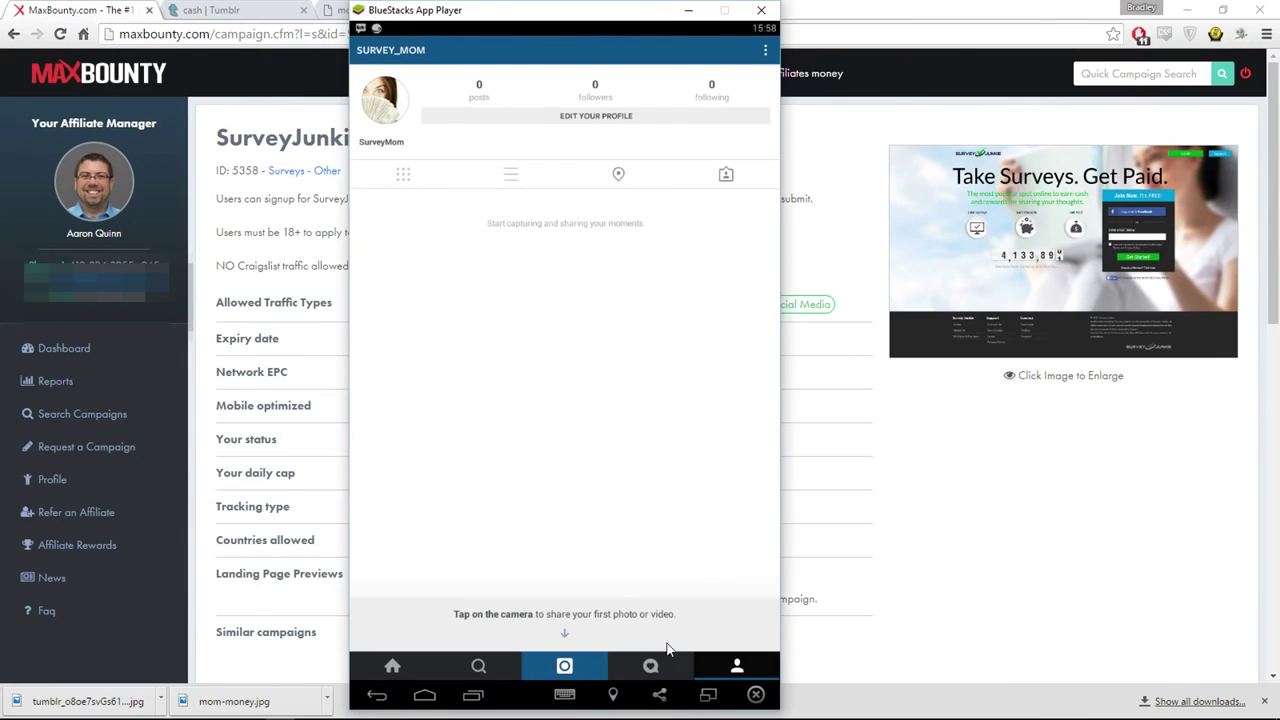
Caption the photo "I strive to create an amazing life for my family. #goals #money #mom #singlemom Make money like i do, link in bio! See you around.".
left_click(564, 668)
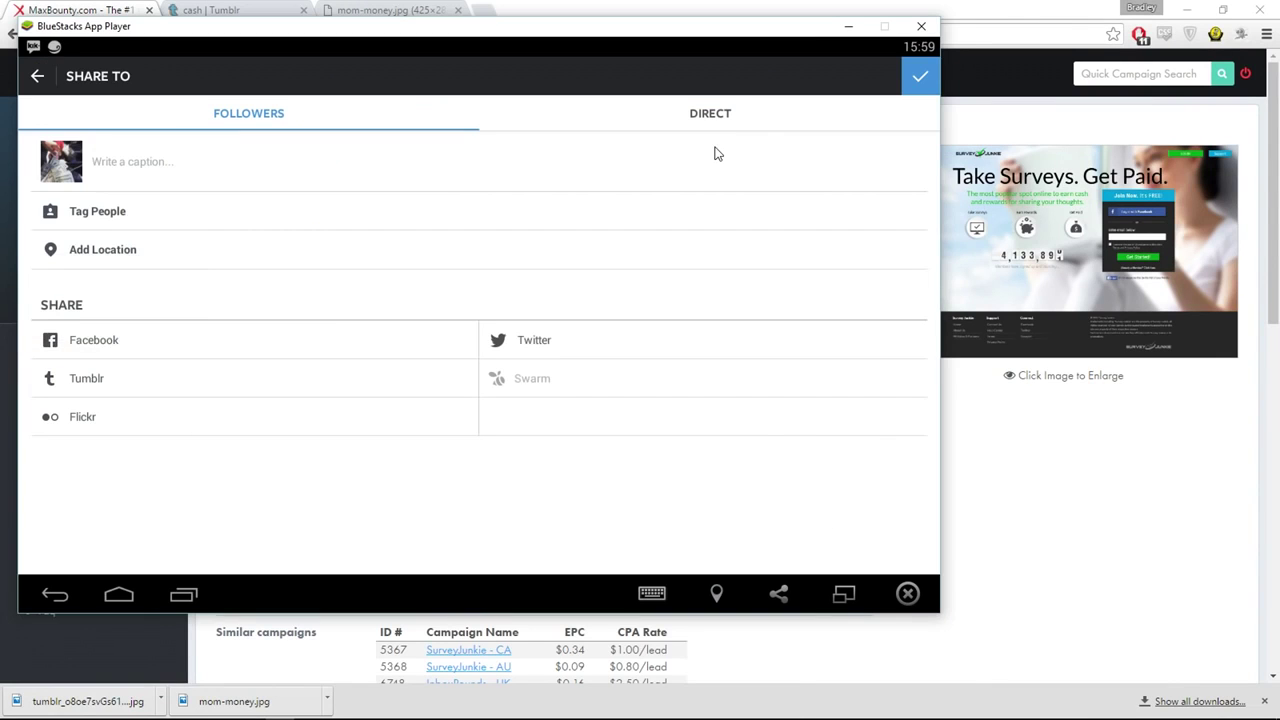
left_click(130, 168)
type("I strive to create an amazing life for my family. #goals #money #mom #singlemom  Make money like i do, link in bio! See you around.")
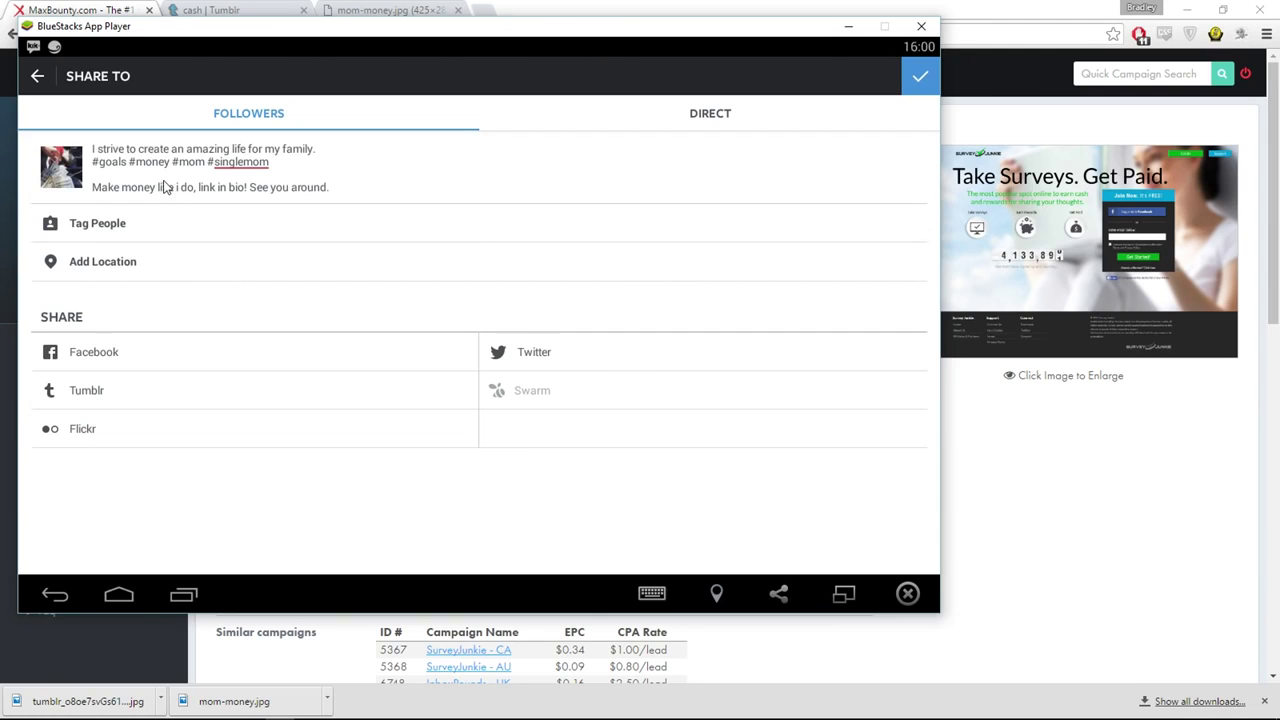
type(".")
key("BackSpace")
Place the cursor at the end of the caption and select its entire text.
left_click(364, 191)
left_click(364, 191)
left_click(358, 194)
key("ctrl+a")
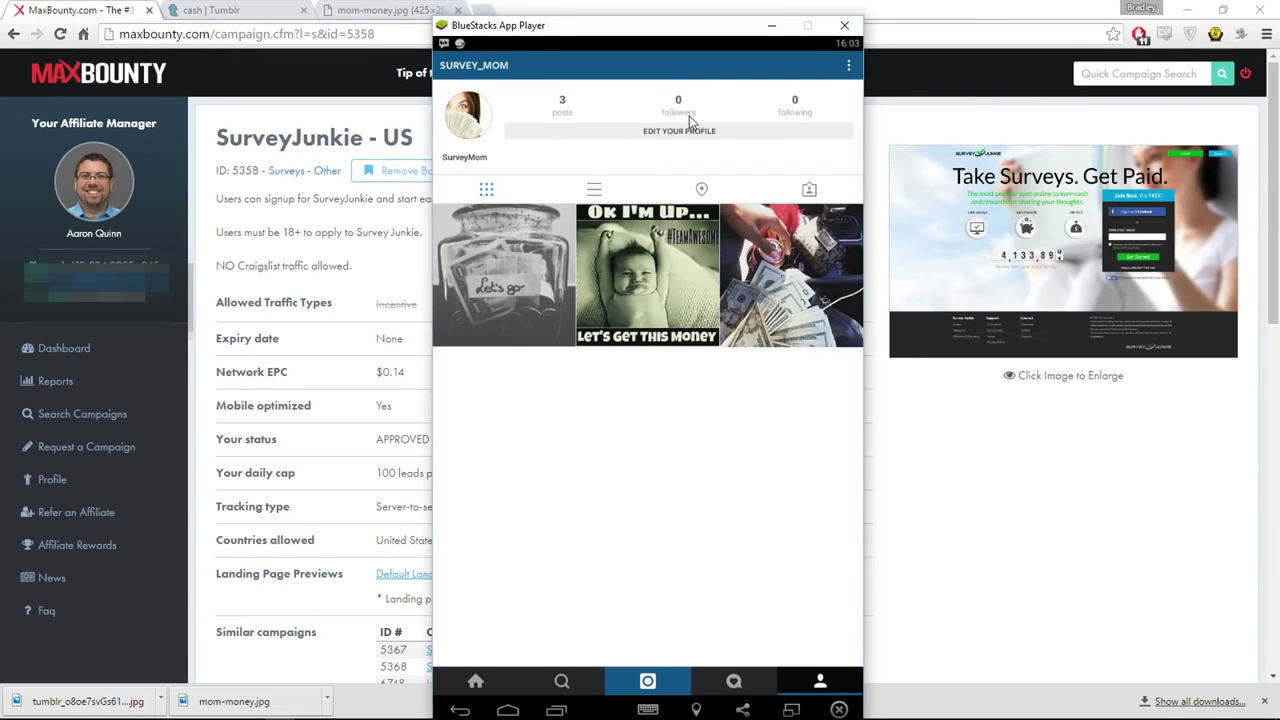
Edit the Instagram profile bio to "Single mom, hard worker, I make money on the internet to help my children. JOIN ME!" and activate the website field.
left_click(562, 134)
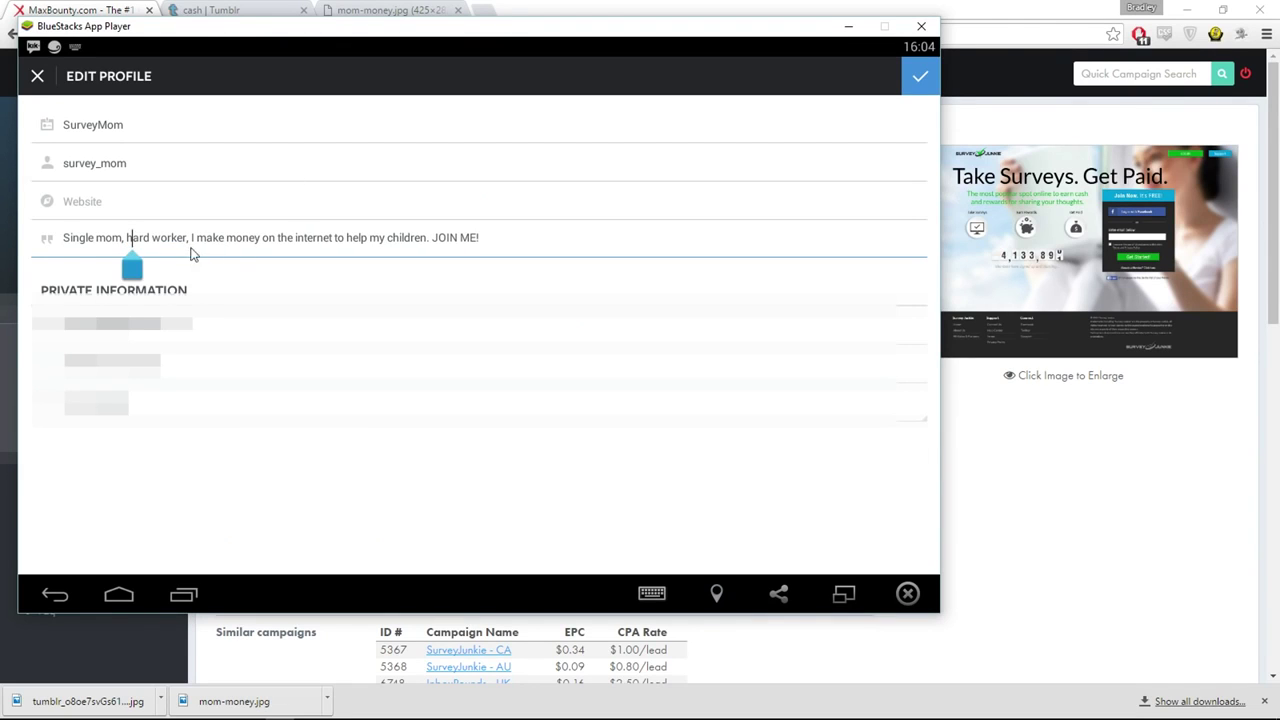
left_click(374, 245)
left_click(418, 245)
left_click(480, 240)
key("BackSpace")
left_click(222, 215)
Return to the SurveyJunkie - US campaign, choose Banners as the creative type and get the tracking code for Banner_60997 (88x31).
left_click(1172, 262)
scroll(440, 476, "down", 5)
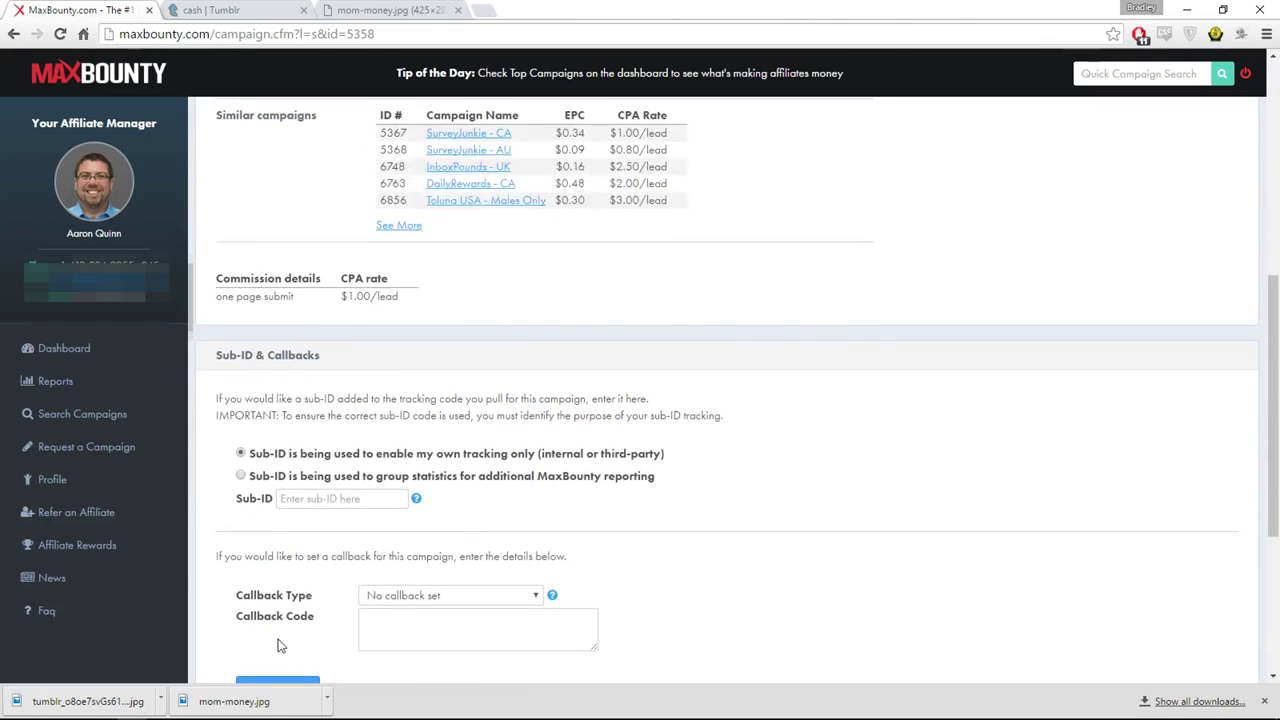
left_click(420, 551)
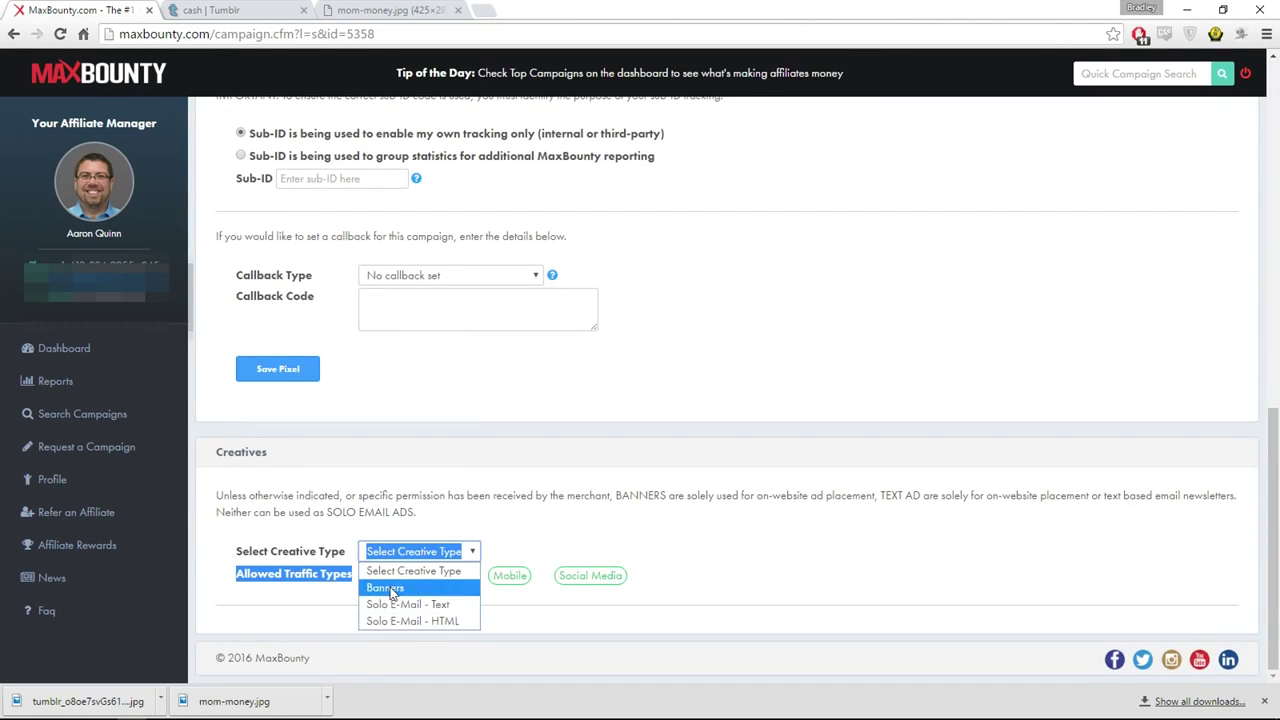
left_click(385, 588)
left_click(519, 636)
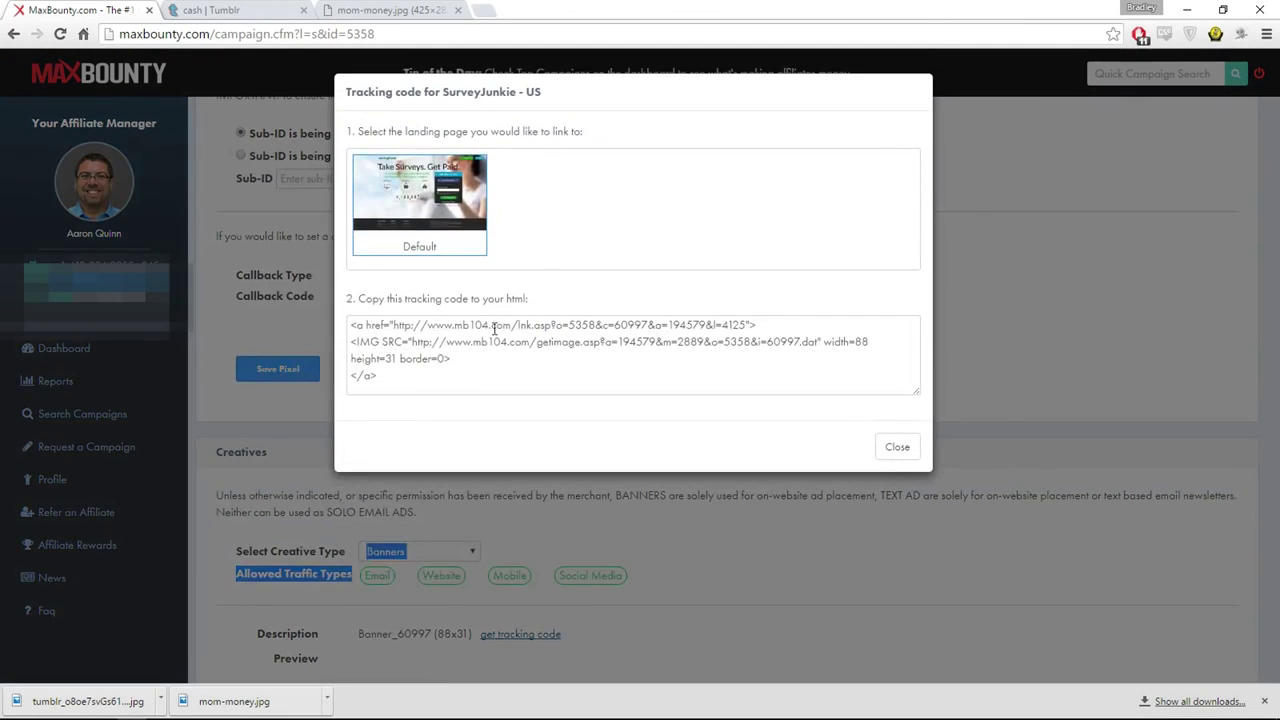
Copy only the link address inside the href of the banner's tracking code.
left_click_drag(395, 326, 748, 325)
right_click(683, 327)
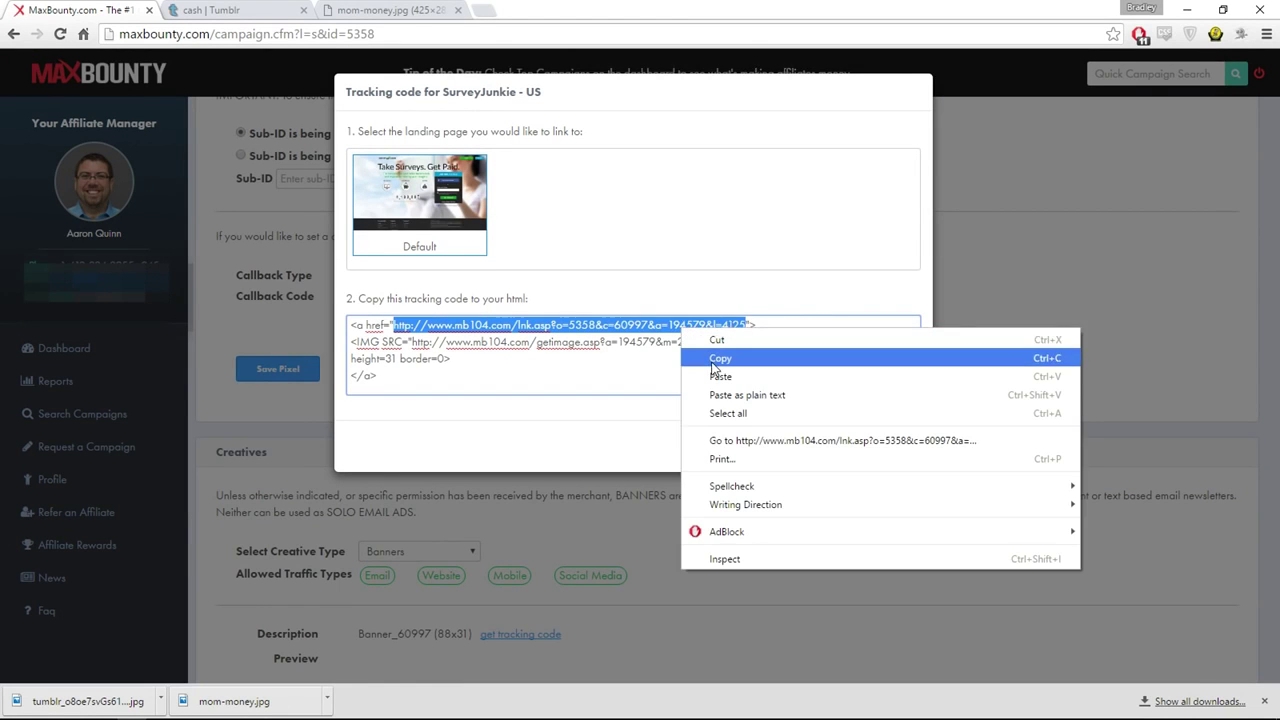
left_click(714, 358)
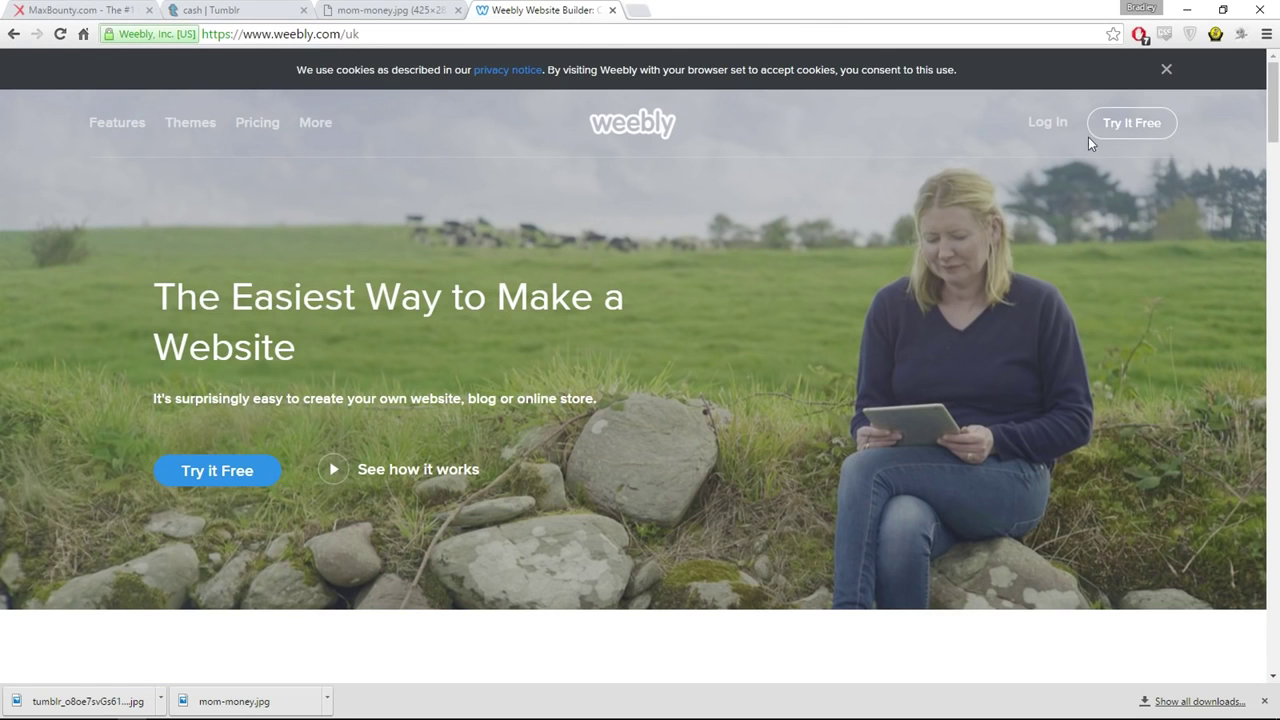
Log in to the Weebly account and open the list of its existing sites.
left_click(1048, 122)
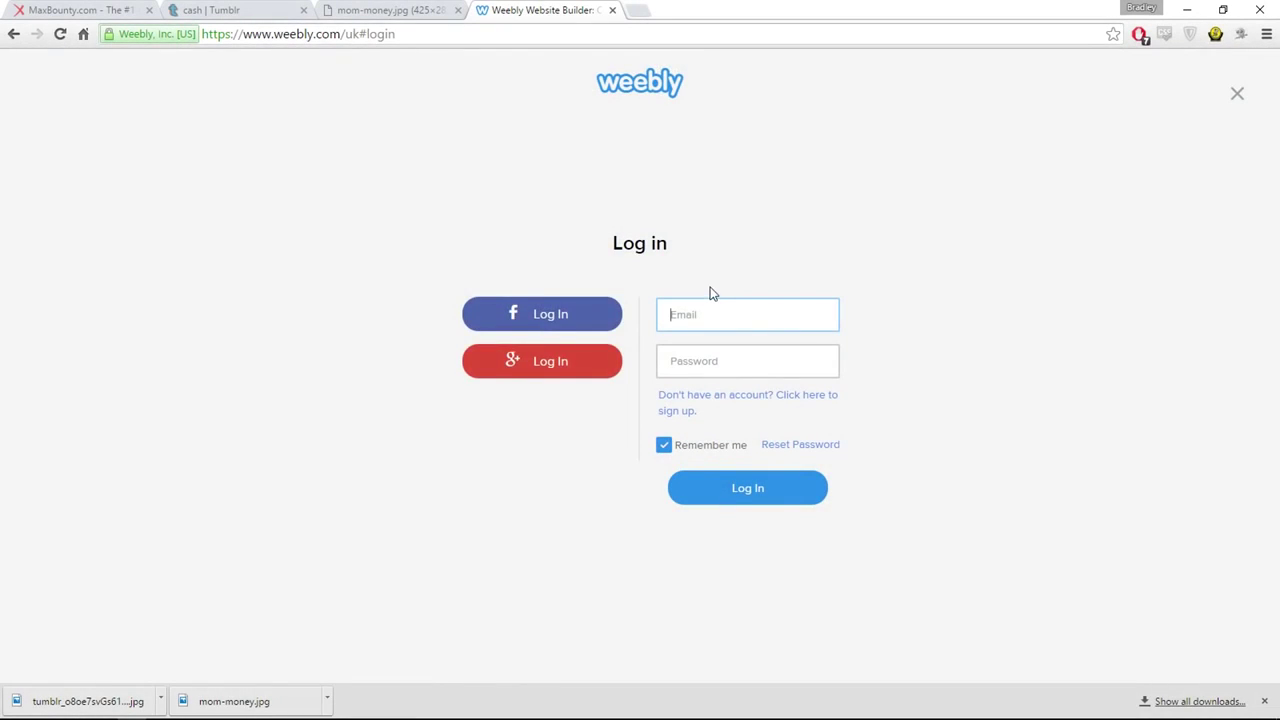
left_click(744, 306)
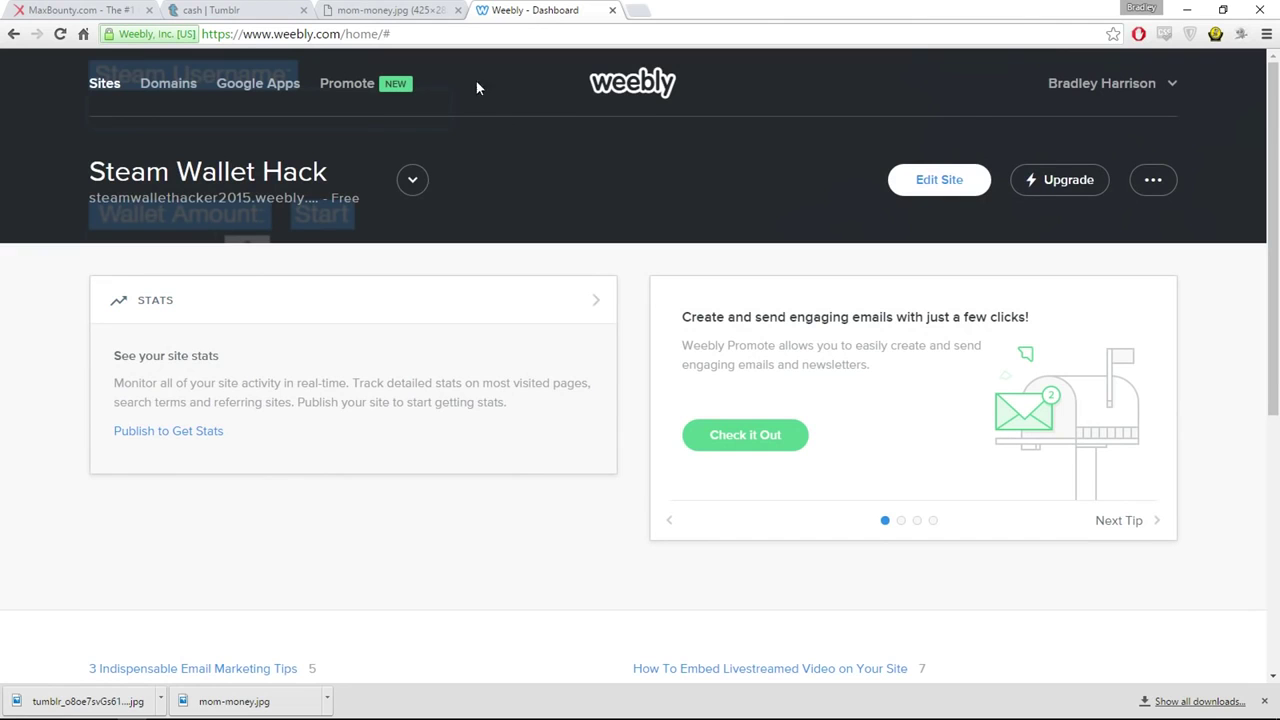
left_click(412, 180)
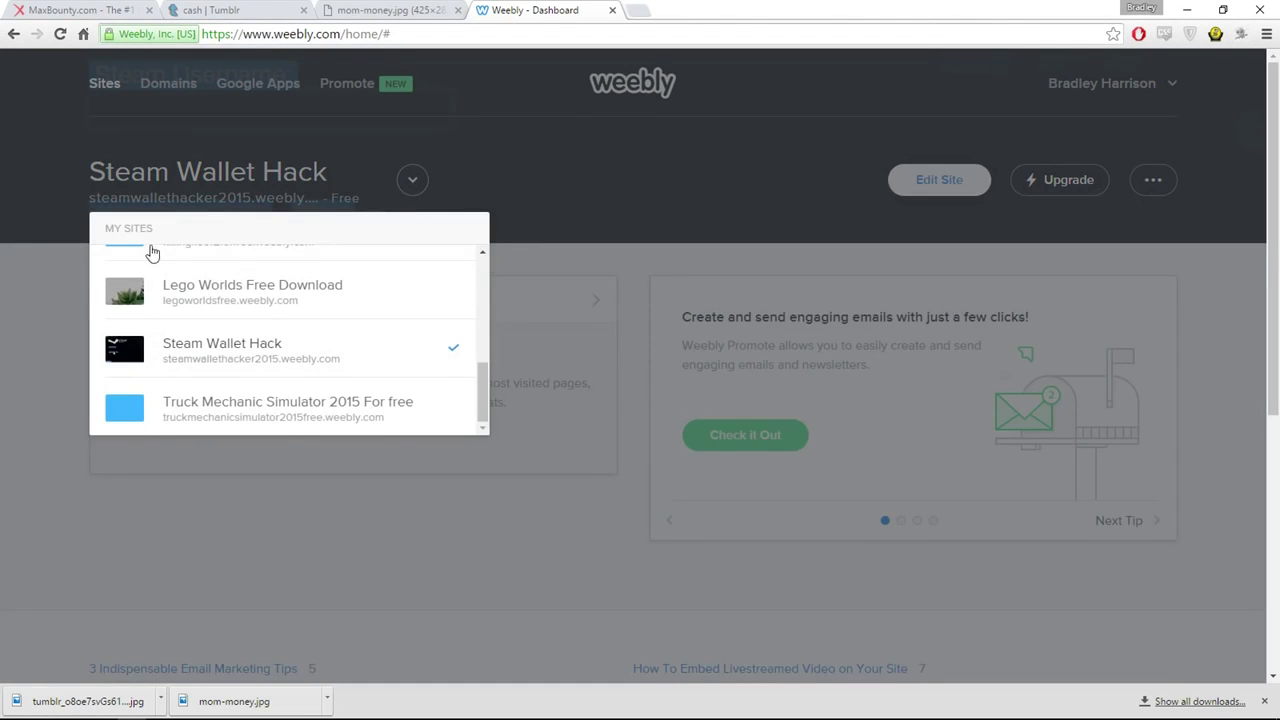
Start a new Weebly site and choose the Purple Haze theme from the Personal category.
scroll(160, 265, "up", 3)
left_click(185, 277)
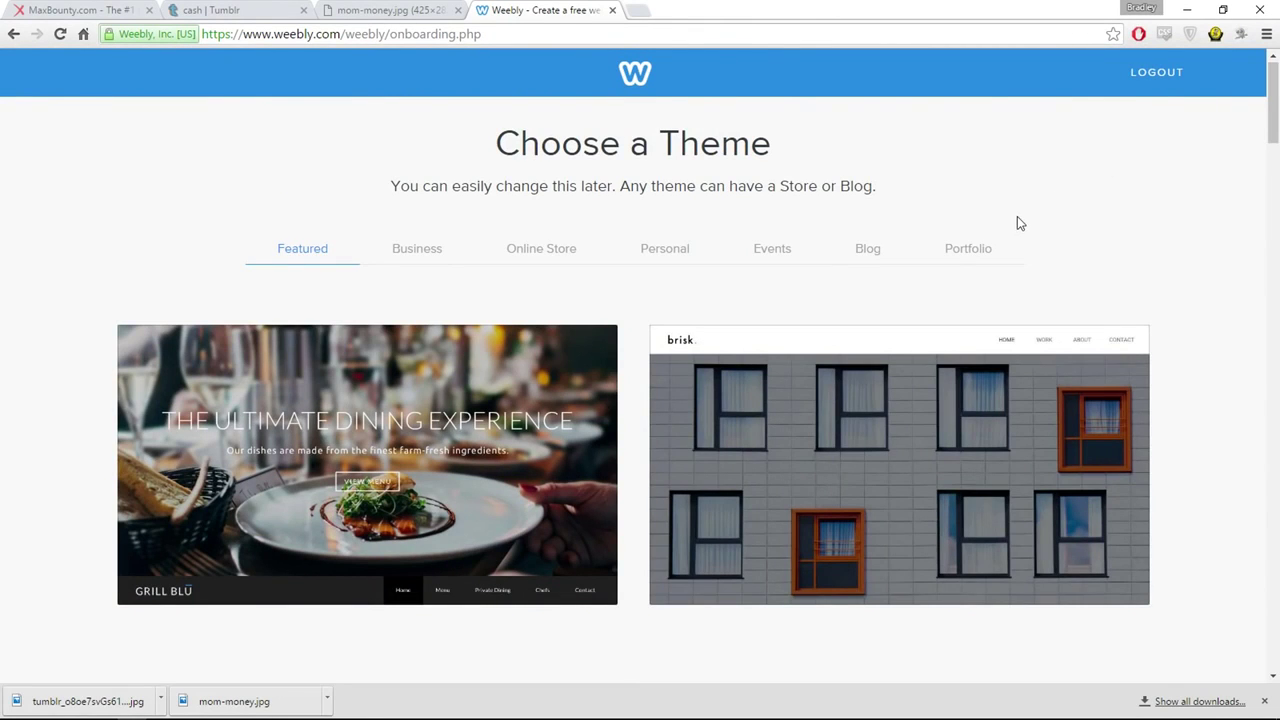
left_click_drag(1275, 117, 1278, 229)
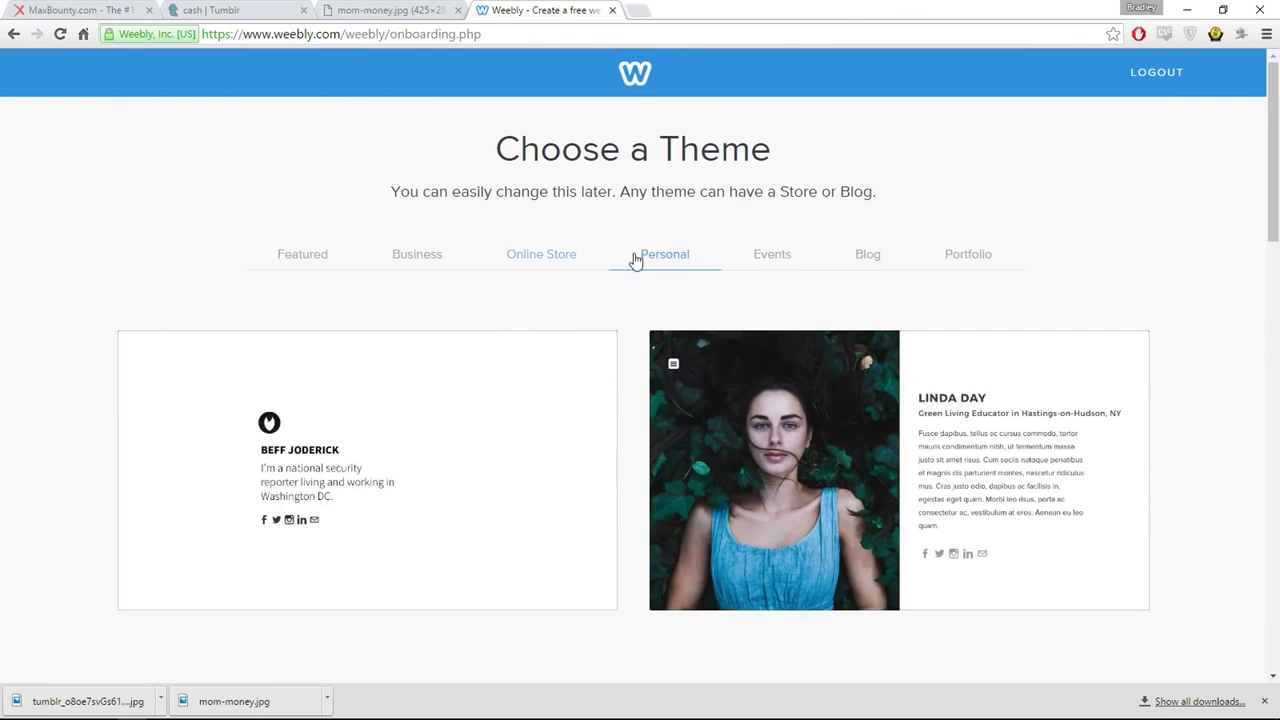
scroll(627, 290, "down", 1)
scroll(623, 290, "down", 6)
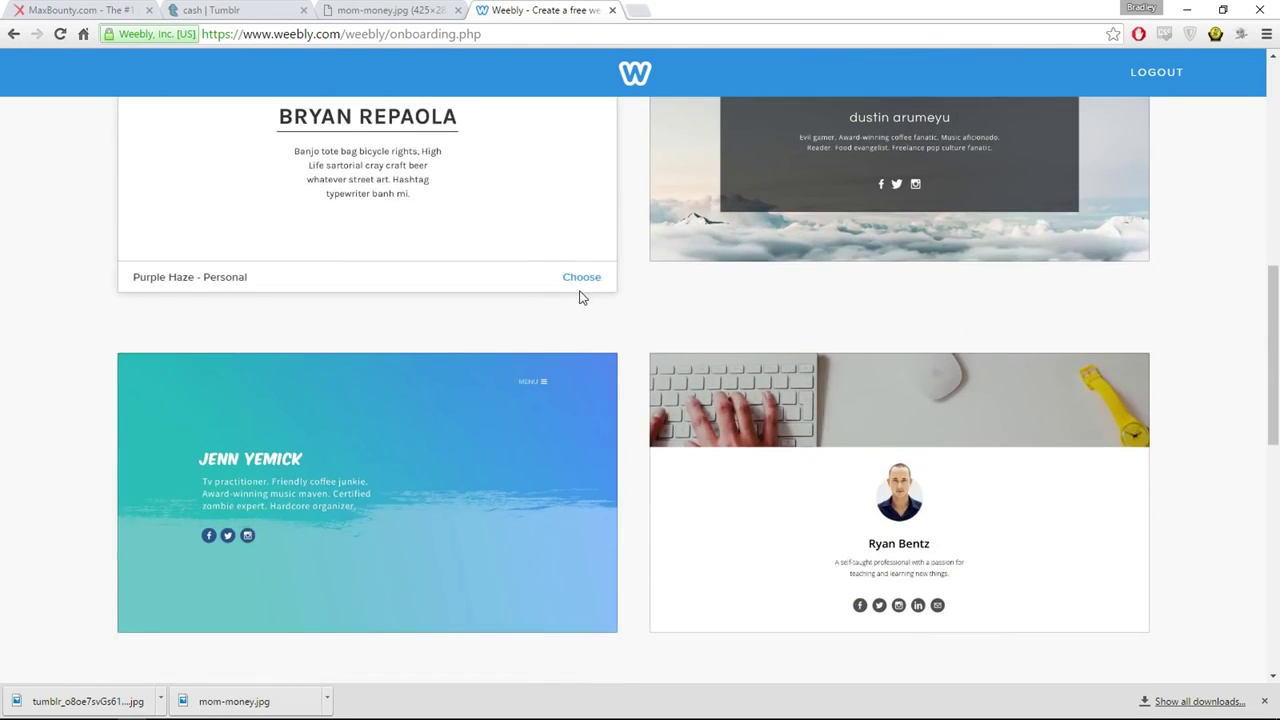
left_click(580, 278)
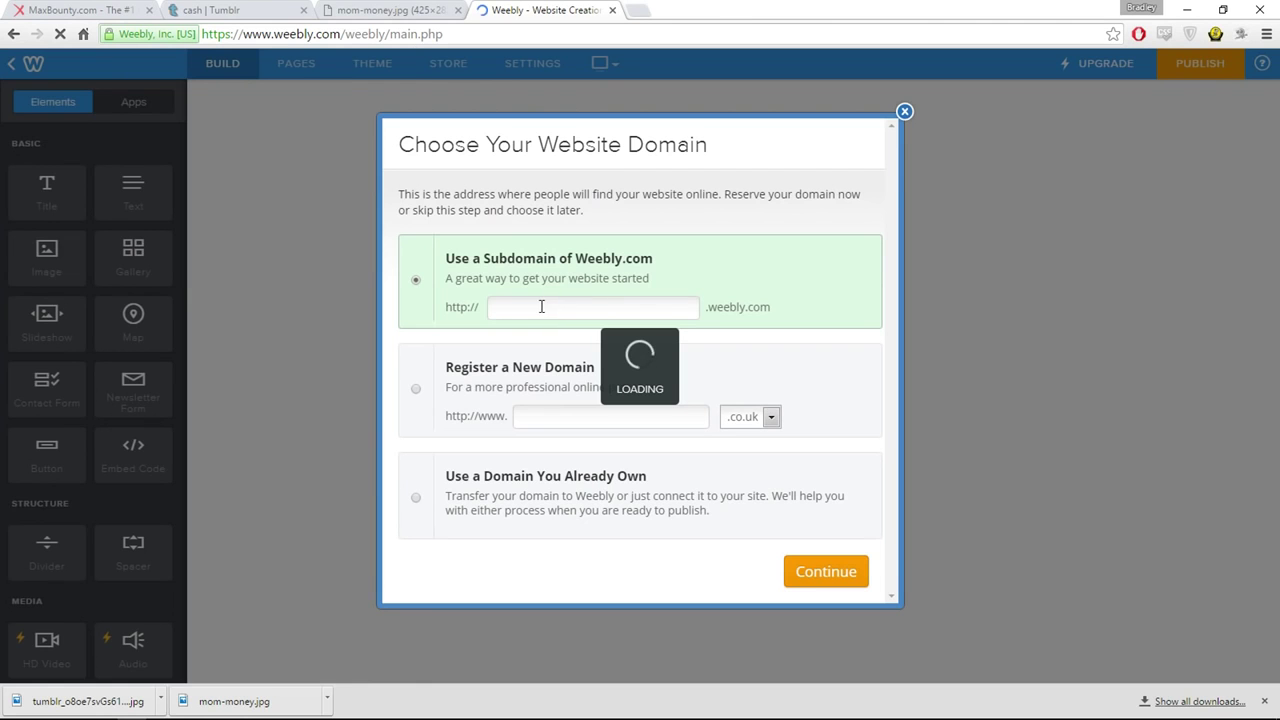
Reserve the free Weebly subdomain "SurveyMoms" as the new site's address.
left_click(541, 307)
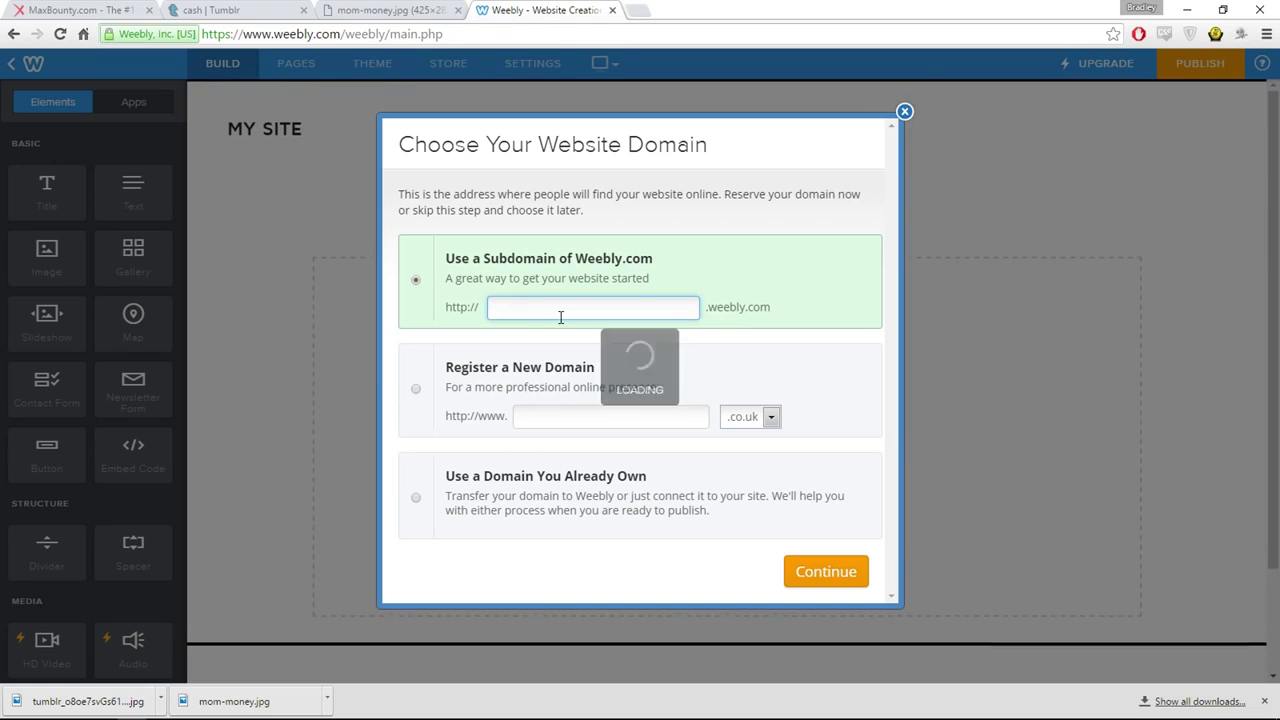
type("SurveyMoms")
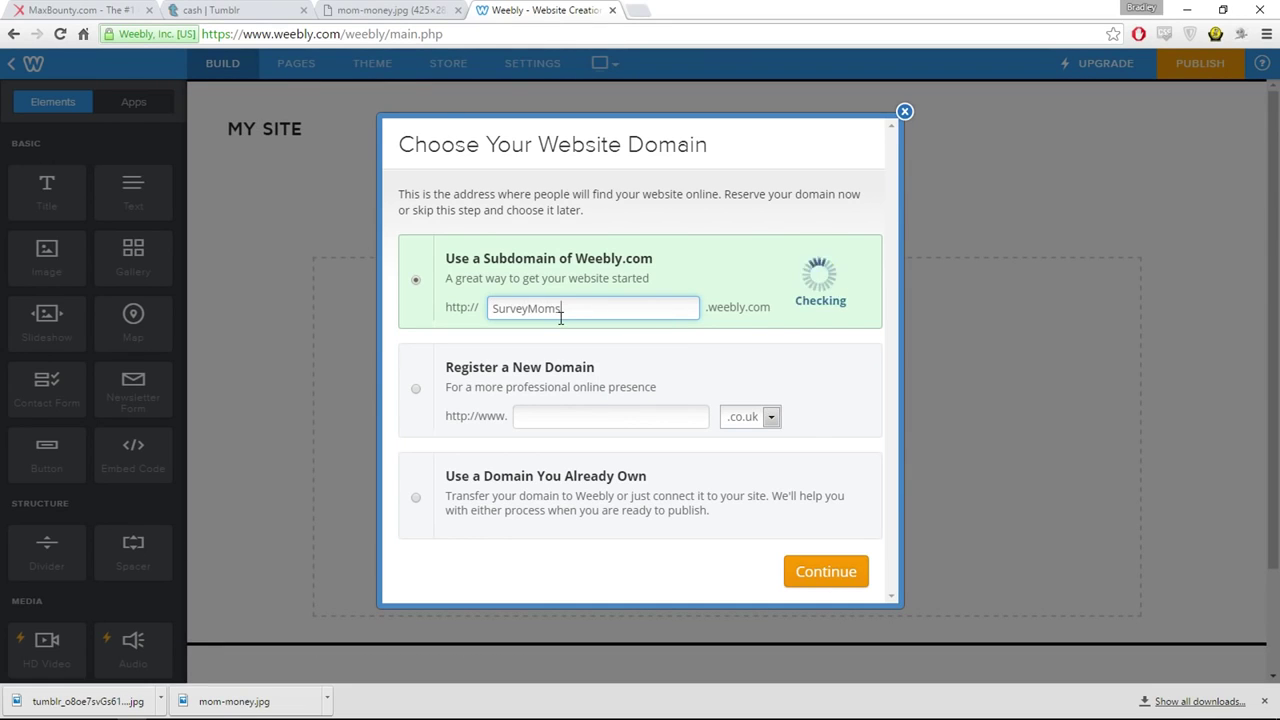
left_click(843, 576)
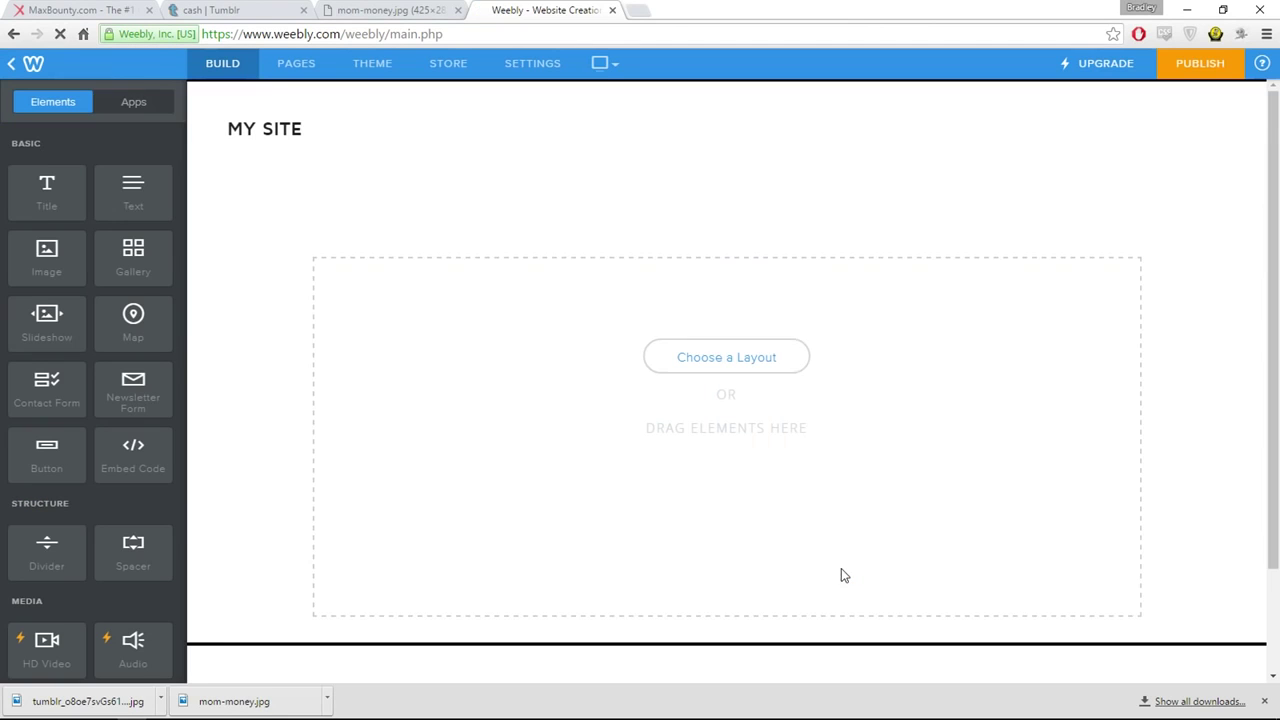
Replace the site title in the page header with "SURVEYMOMS".
scroll(1245, 278, "down", 2)
scroll(620, 386, "up", 2)
left_click(290, 128)
left_click_drag(291, 128, 197, 148)
type("SURVEY M")
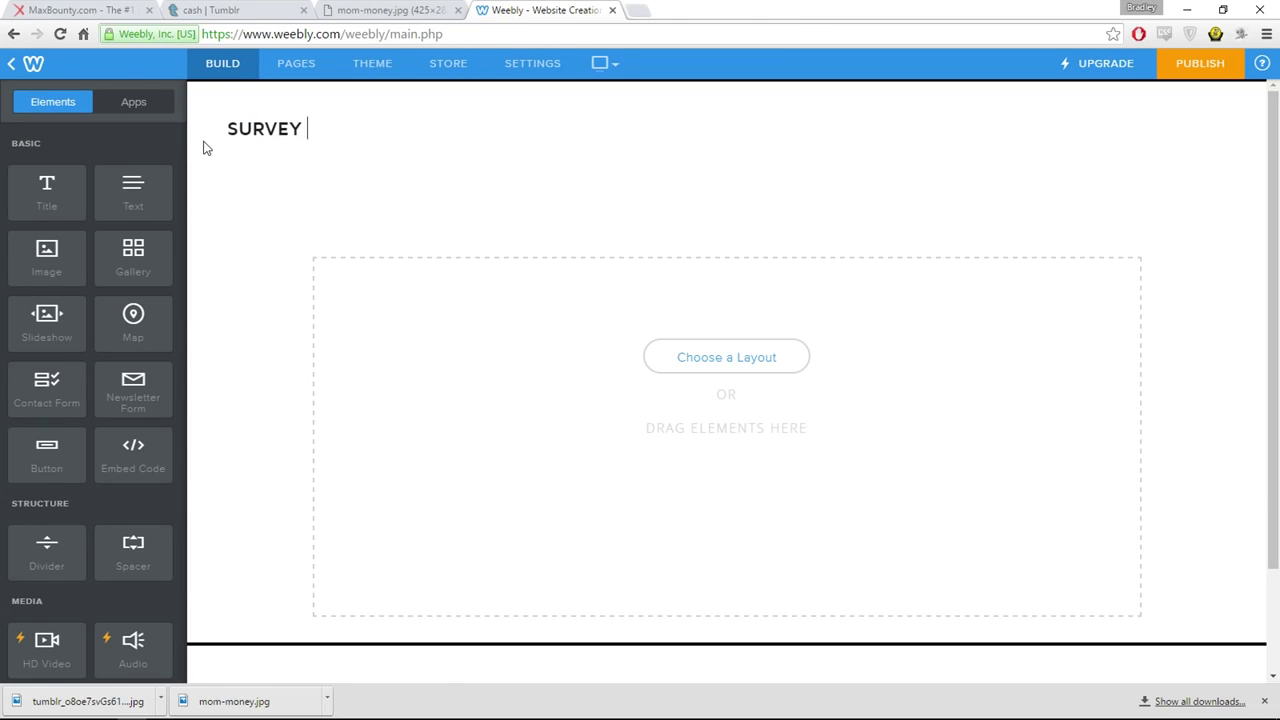
key("BackSpace")
key("BackSpace")
type("MOMS")
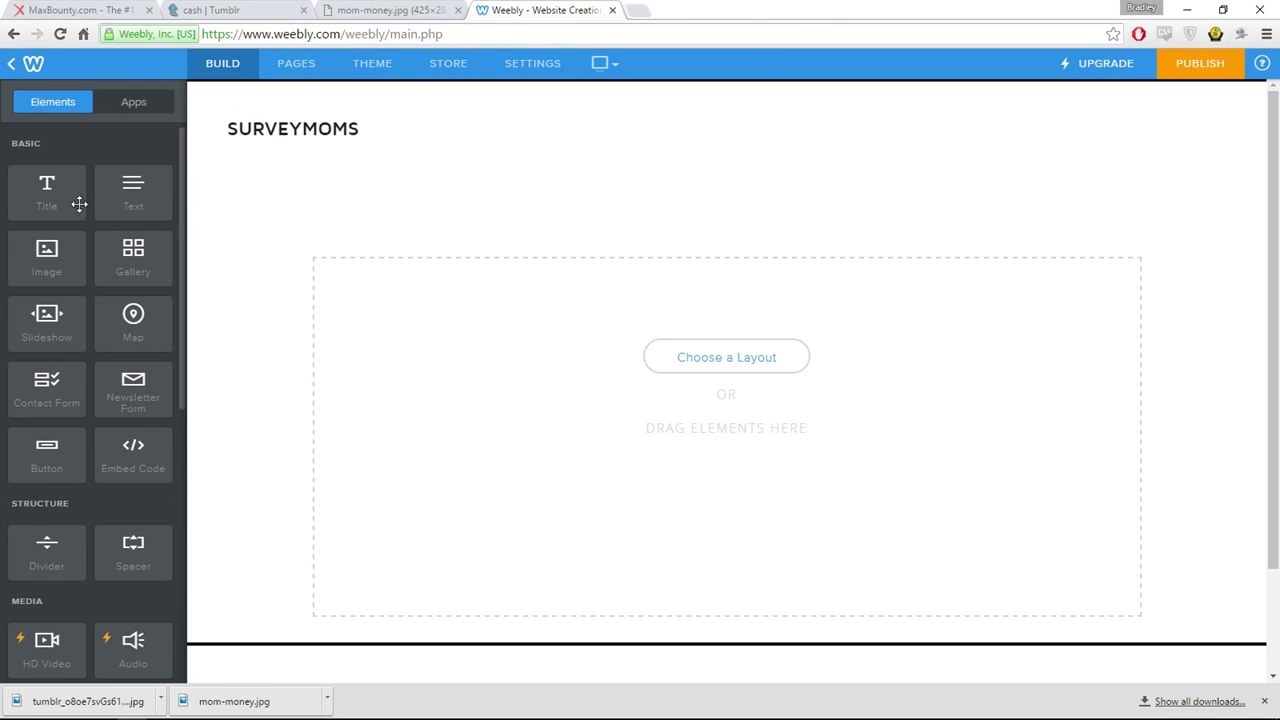
Add a title element to the page reading "CLICK HERE TO FIND OUT HOW" and centre its text.
left_click_drag(46, 190, 720, 306)
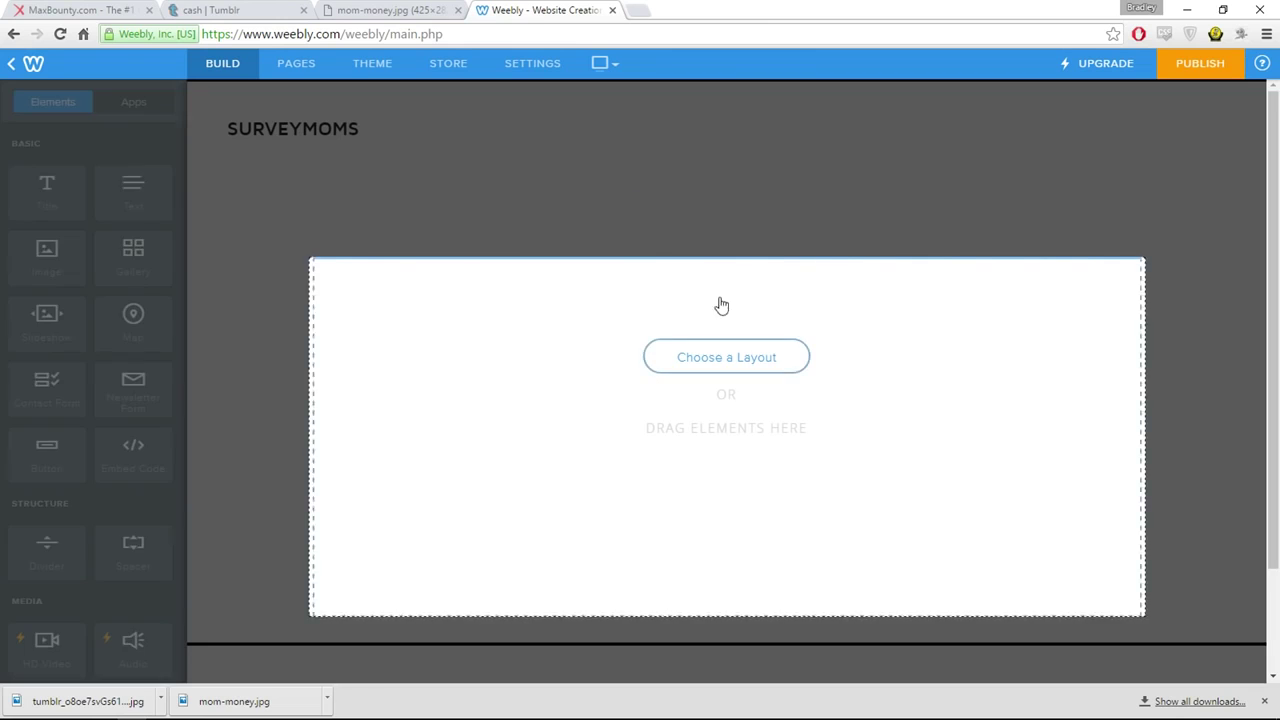
left_click(608, 263)
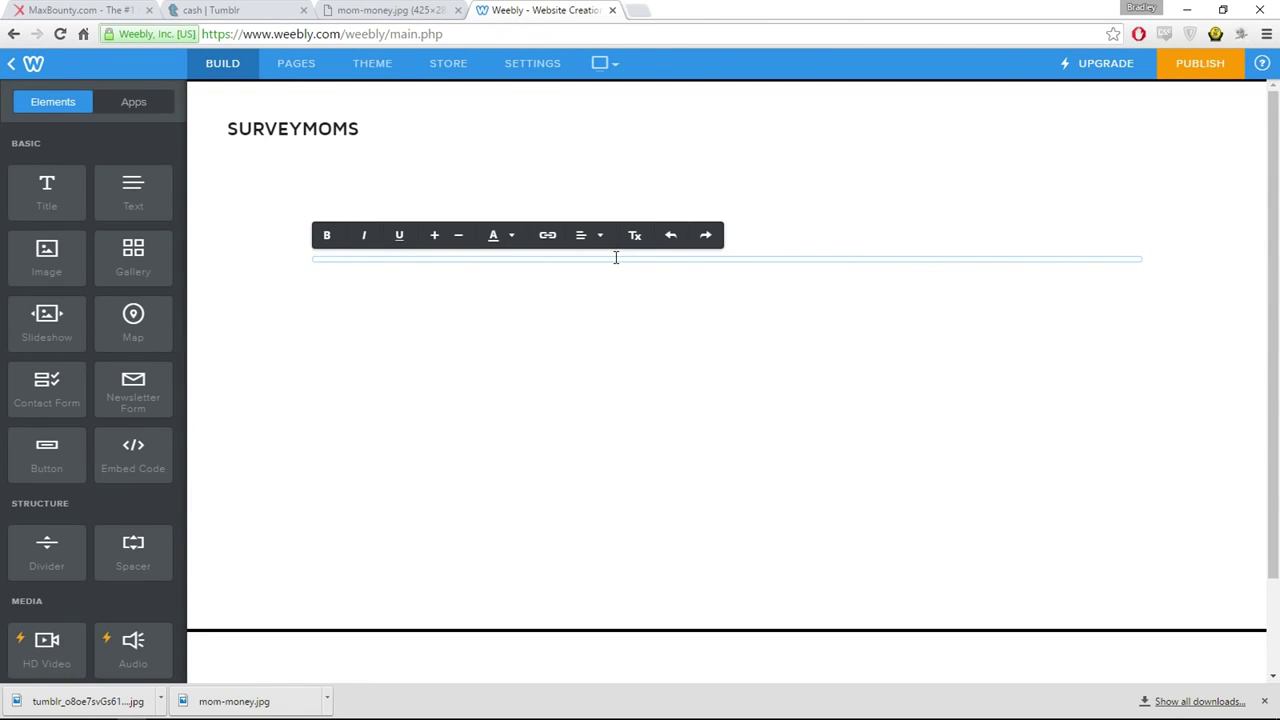
type("CLICK HE")
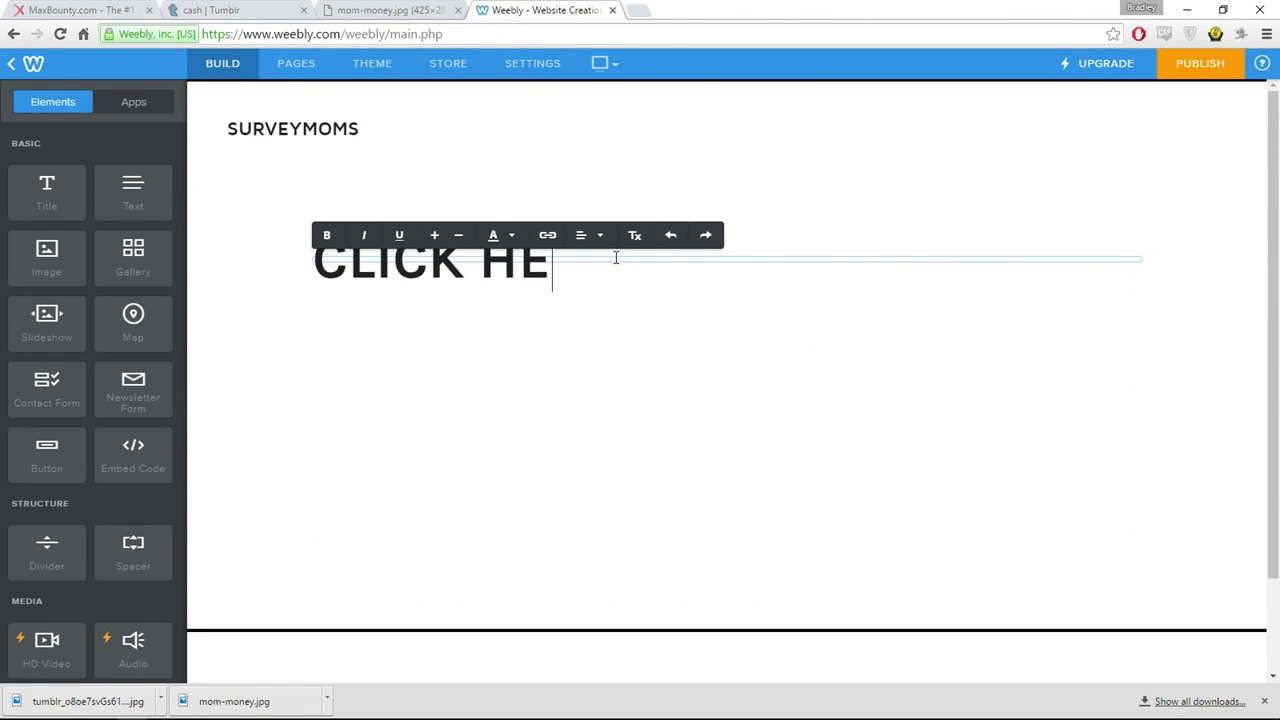
type("RE TO FIND OUT HER")
key("BackSpace")
key("BackSpace")
type("OW")
key("ctrl+a")
left_click(583, 235)
left_click(591, 291)
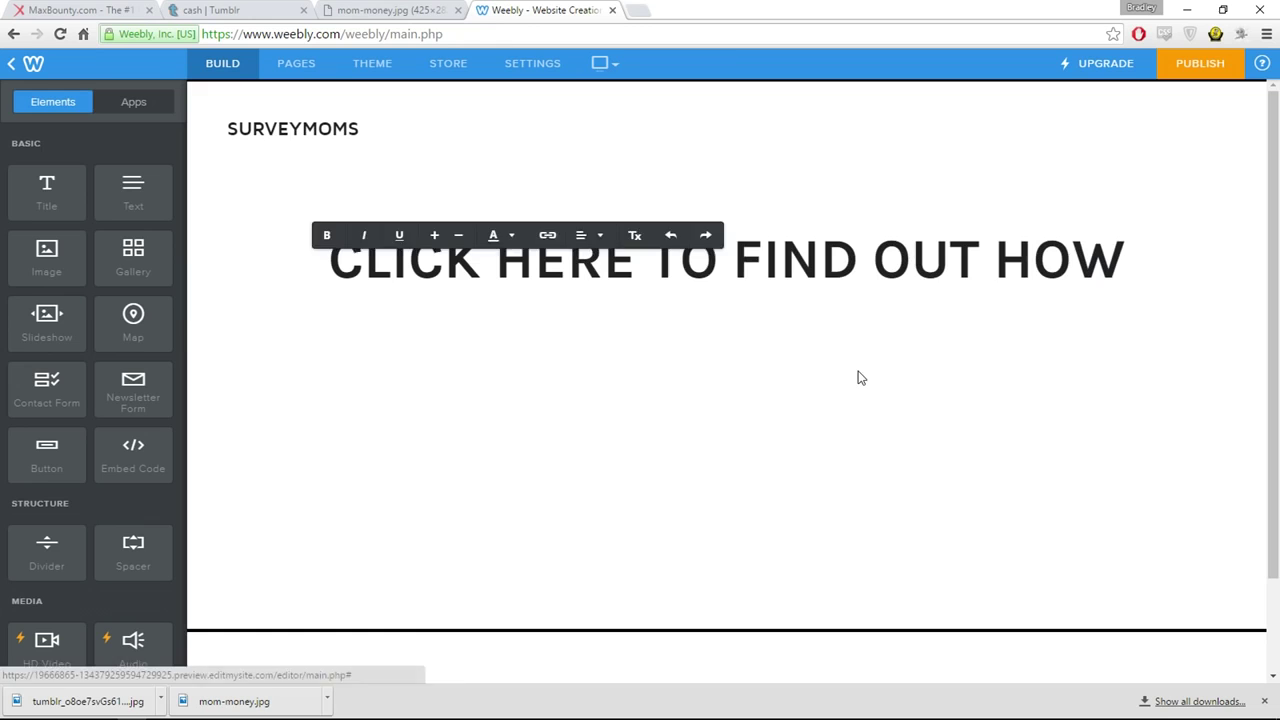
left_click(857, 374)
Link the whole "CLICK HERE TO FIND OUT HOW" heading to the copied tracking URL, with opening in a new window turned off.
left_click(1126, 257)
key("ctrl+a")
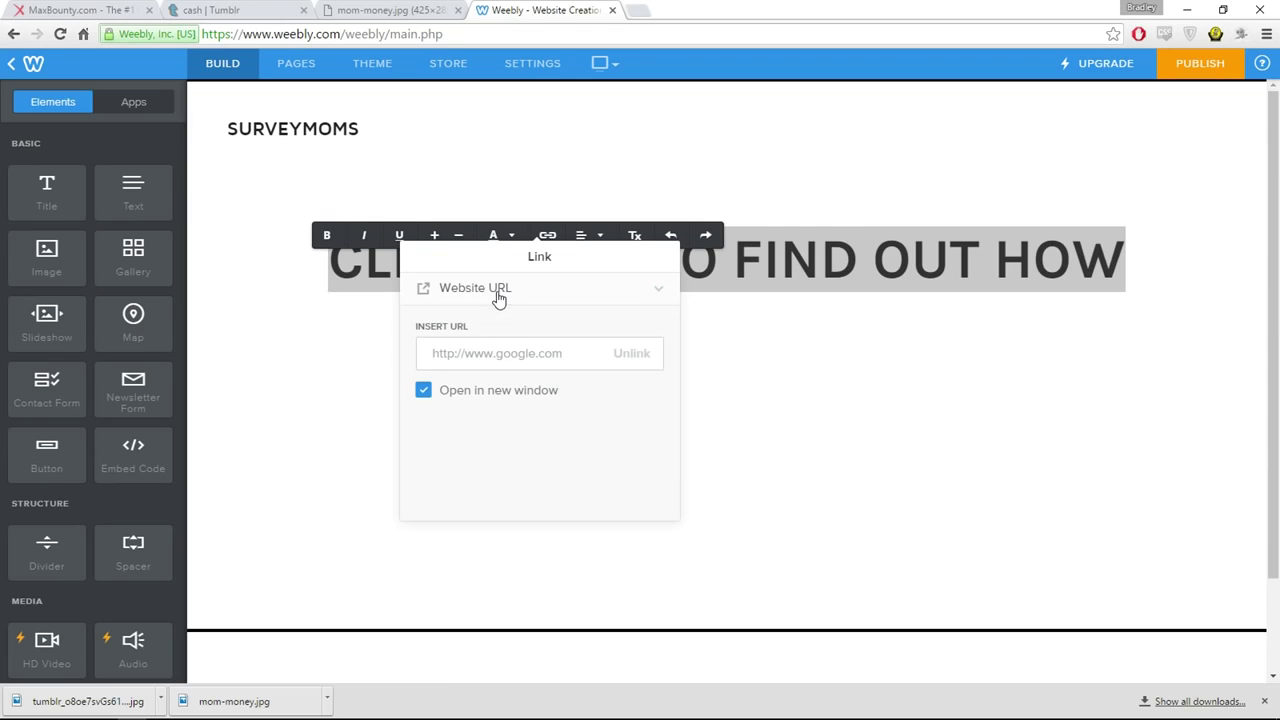
left_click(514, 354)
key("ctrl+v")
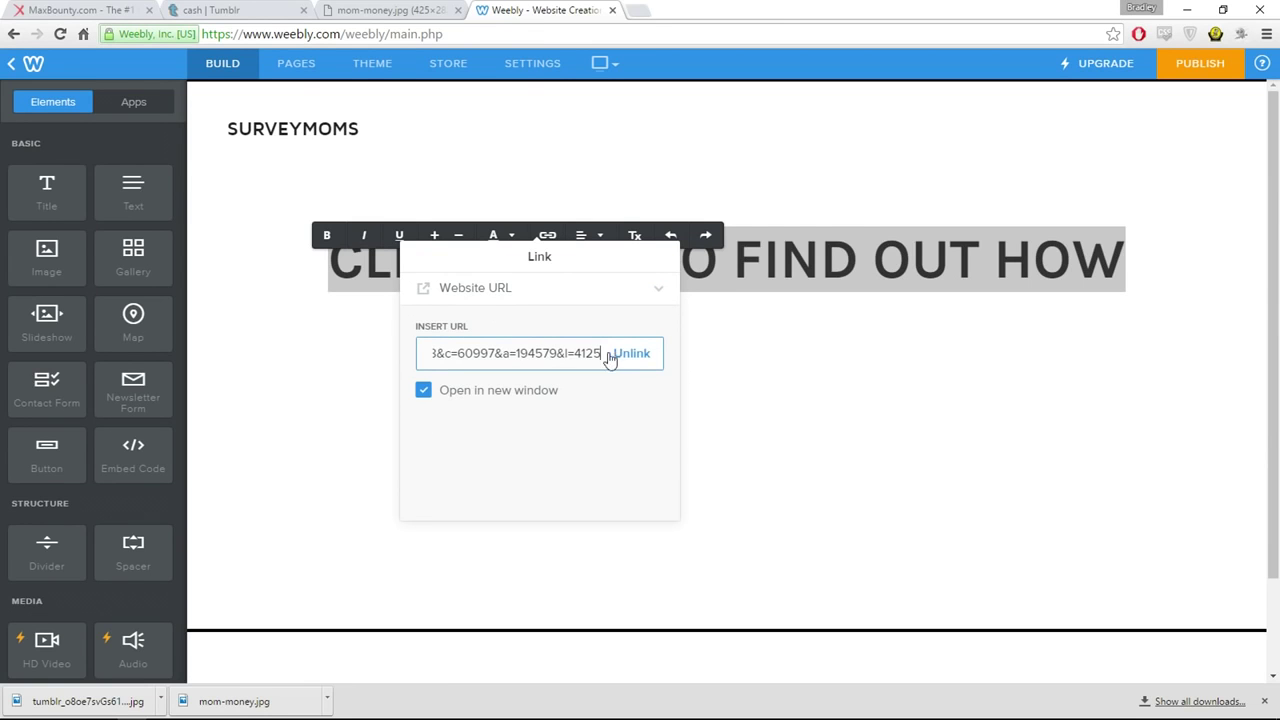
key("ctrl+a")
left_click(499, 354)
left_click_drag(464, 353, 634, 360)
left_click(506, 347)
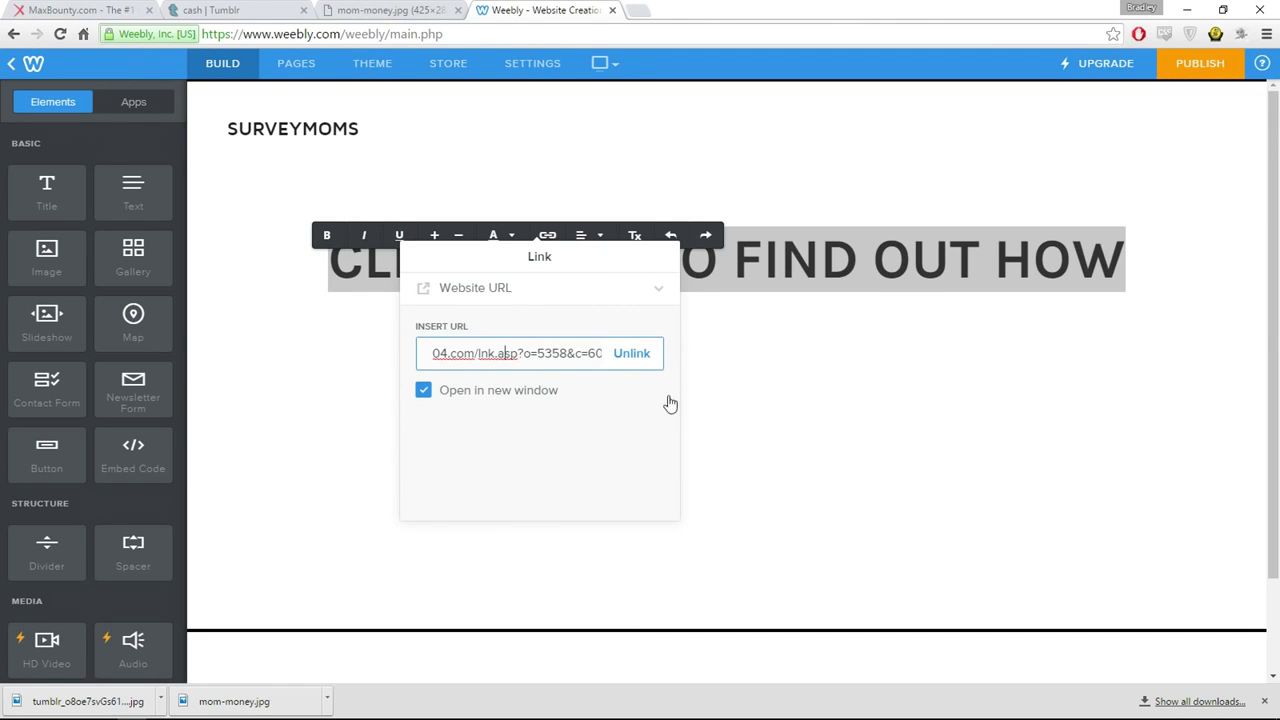
left_click(446, 396)
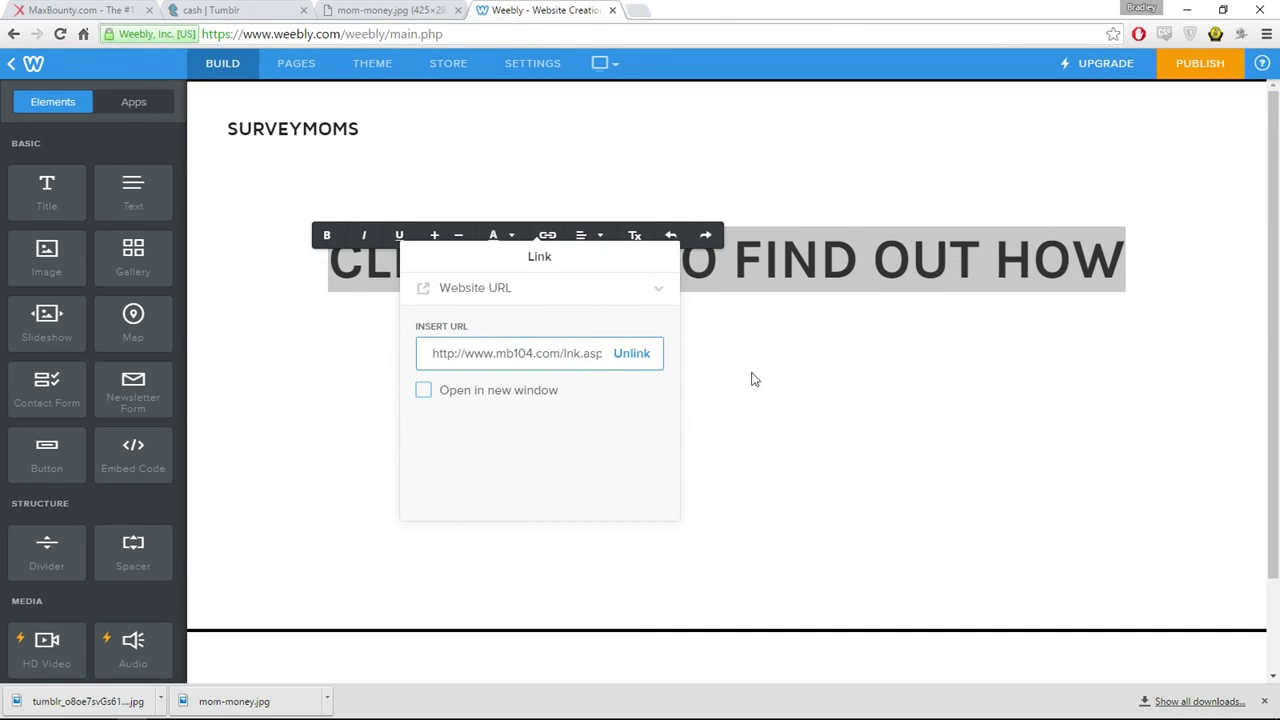
left_click(1004, 464)
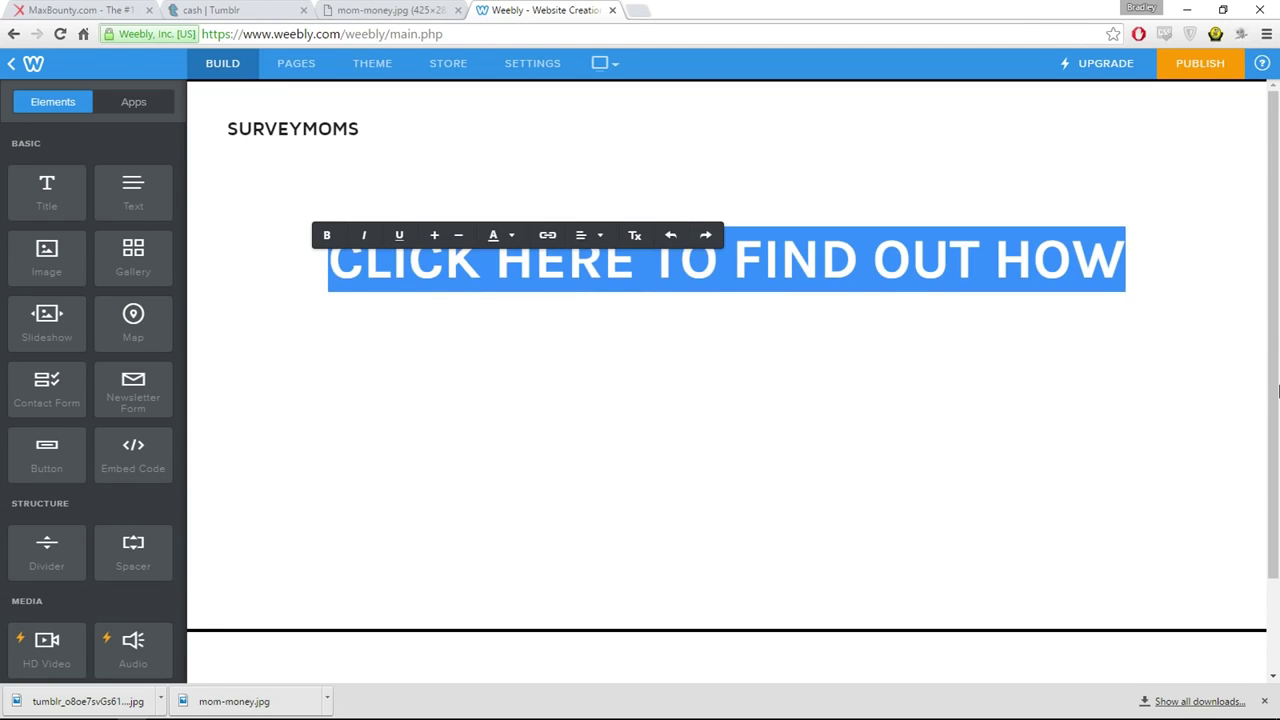
left_click(1052, 160)
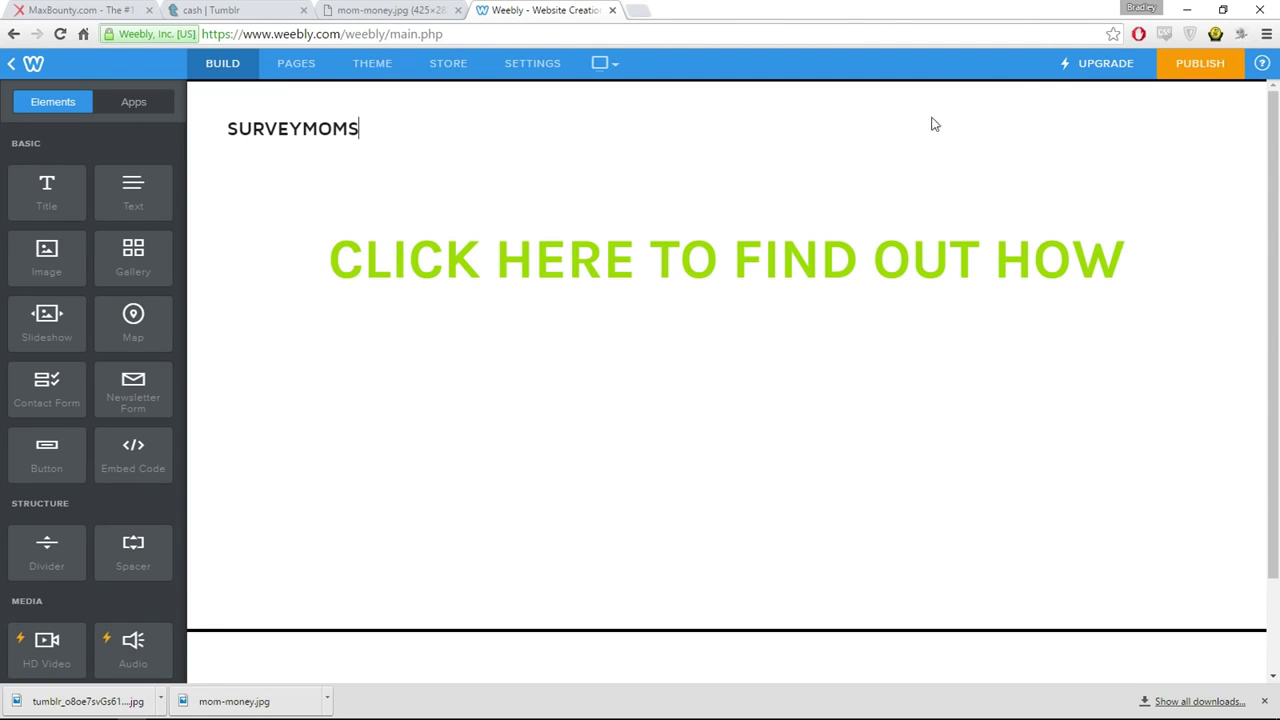
Publish the site on the SurveyMoms Weebly subdomain and test the heading's link on the live page.
left_click(1195, 68)
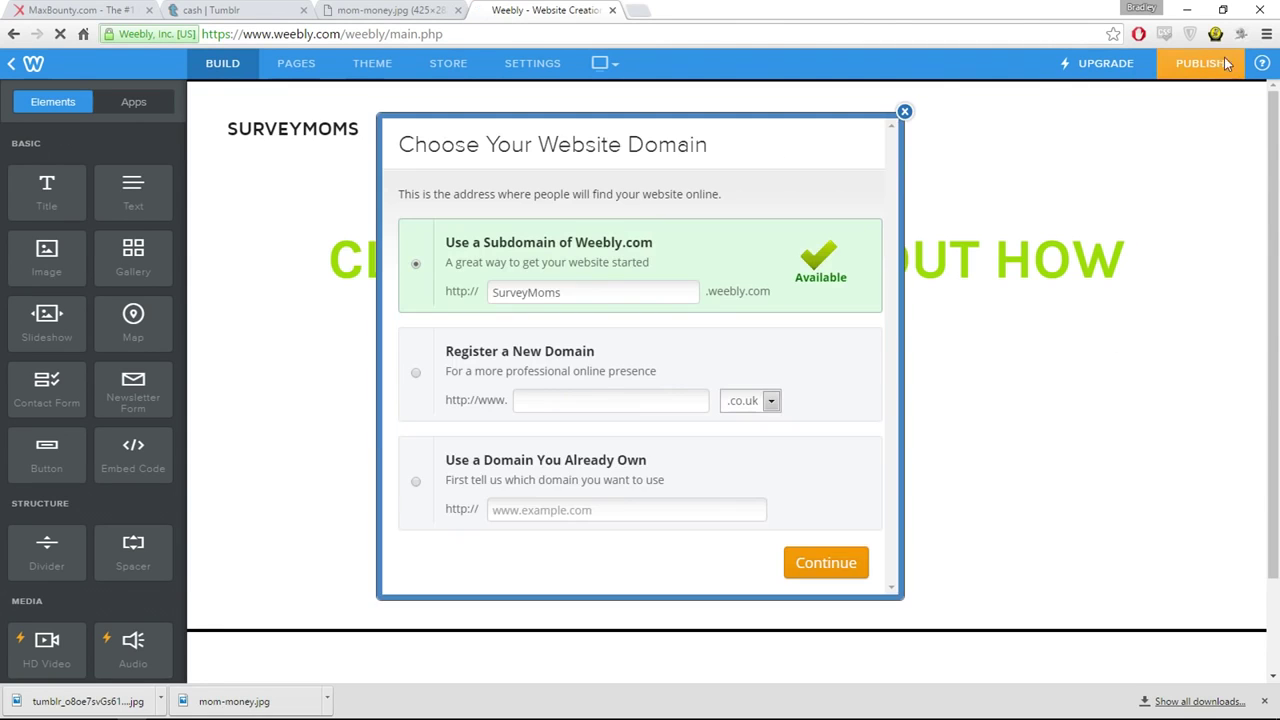
left_click(833, 566)
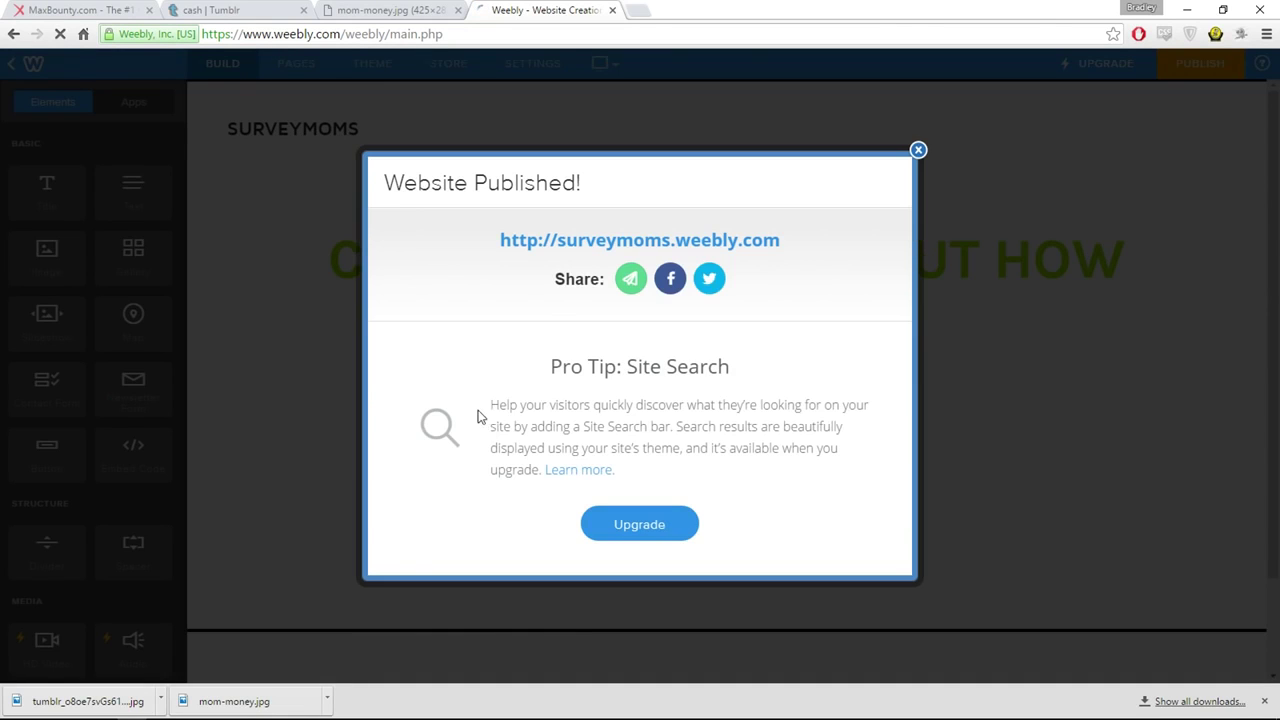
left_click(645, 240)
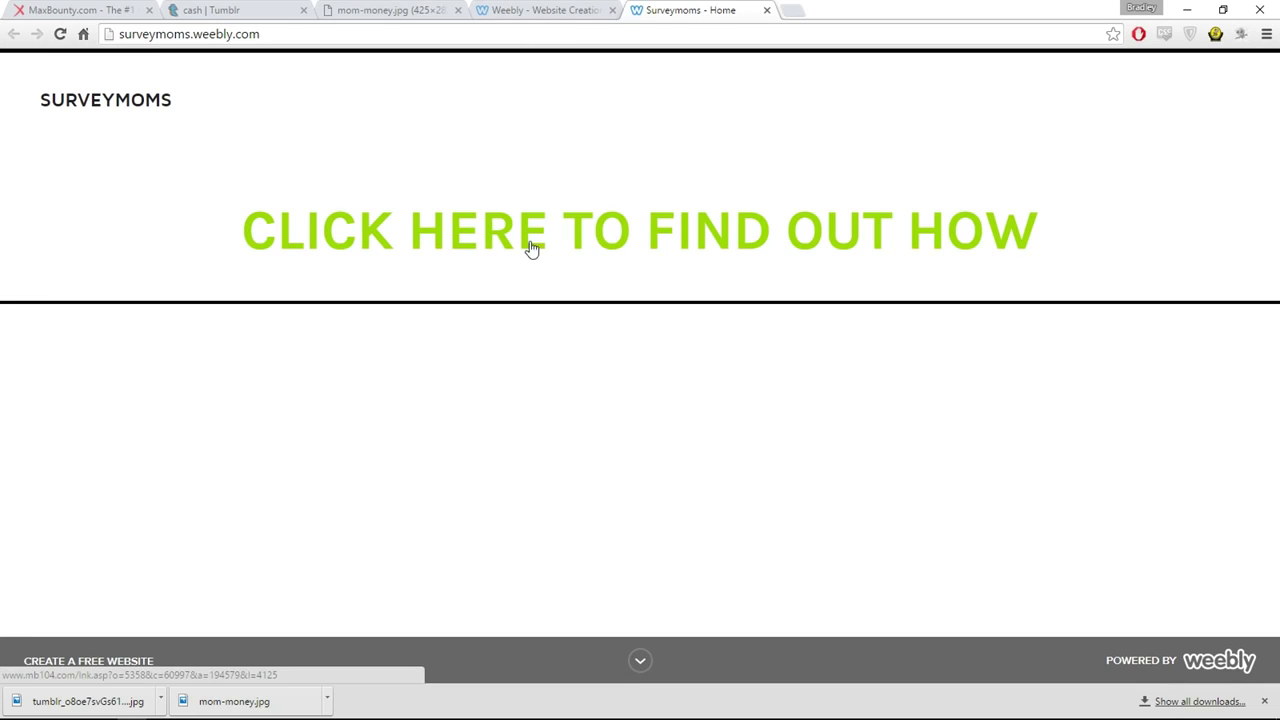
left_click(658, 222)
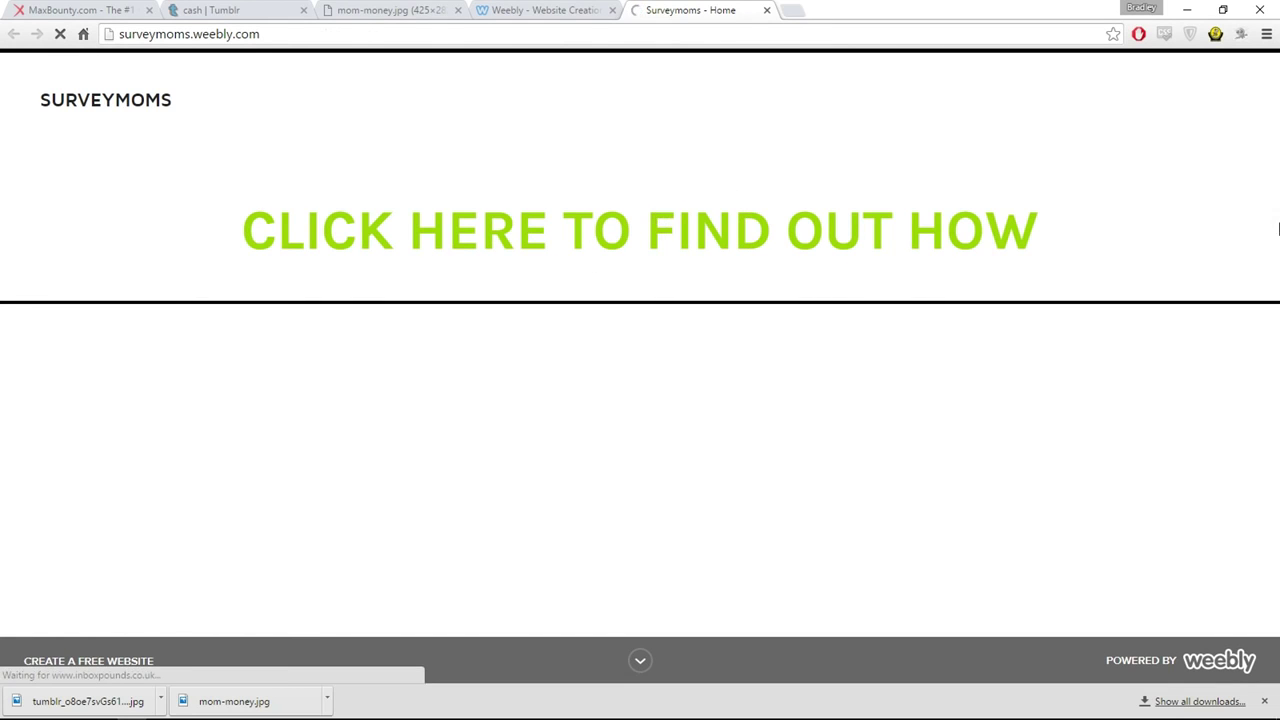